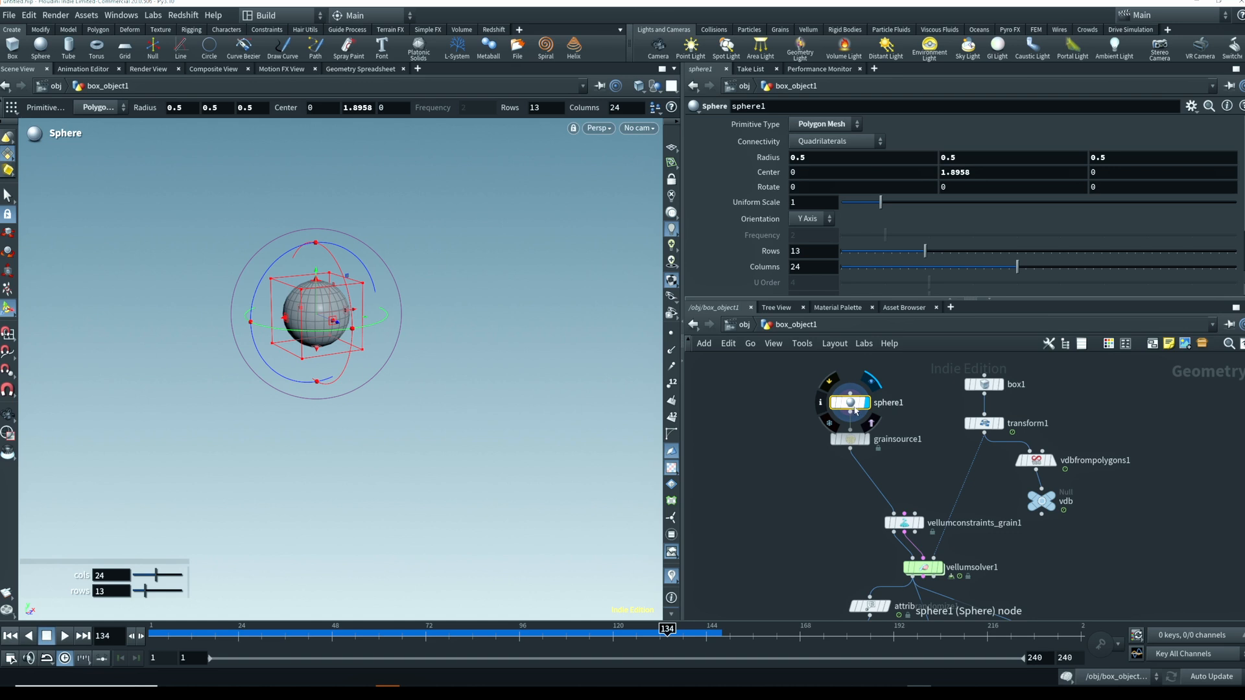
Display the output of grainsource1 to view the grains filling the sphere
{"action": "left_click", "coordinate": [868, 442]}
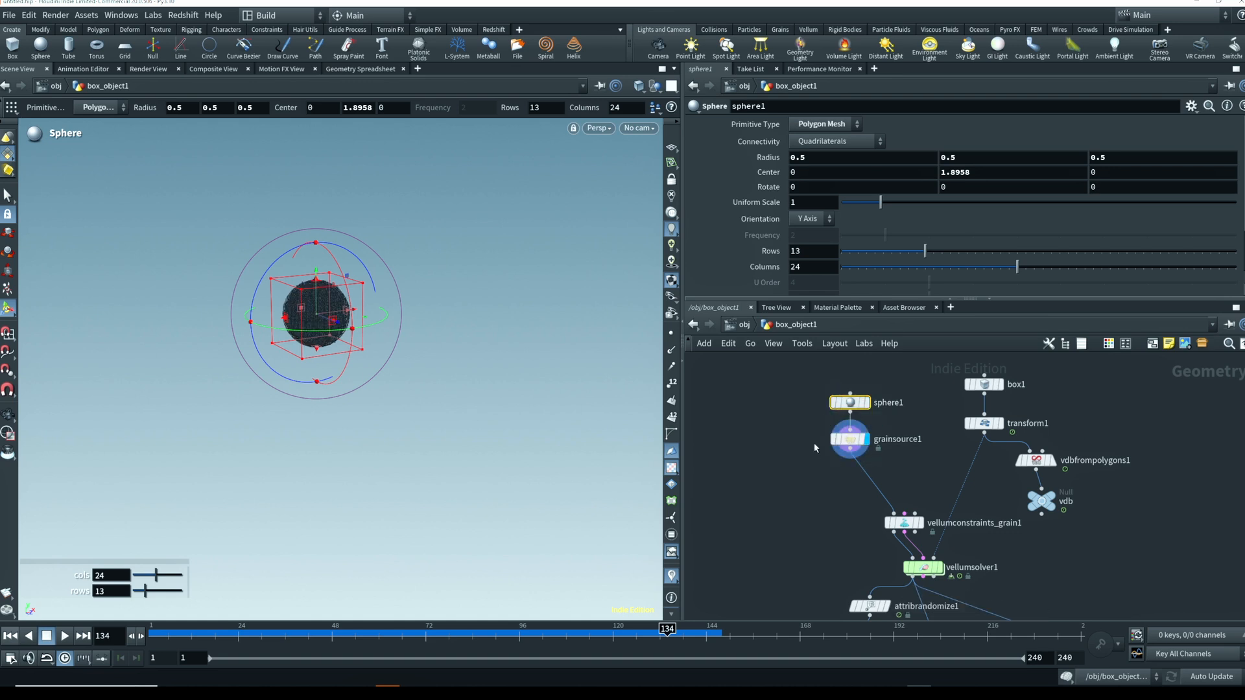
{"action": "scroll", "coordinate": [851, 445], "scroll_direction": "up", "scroll_amount": 5}
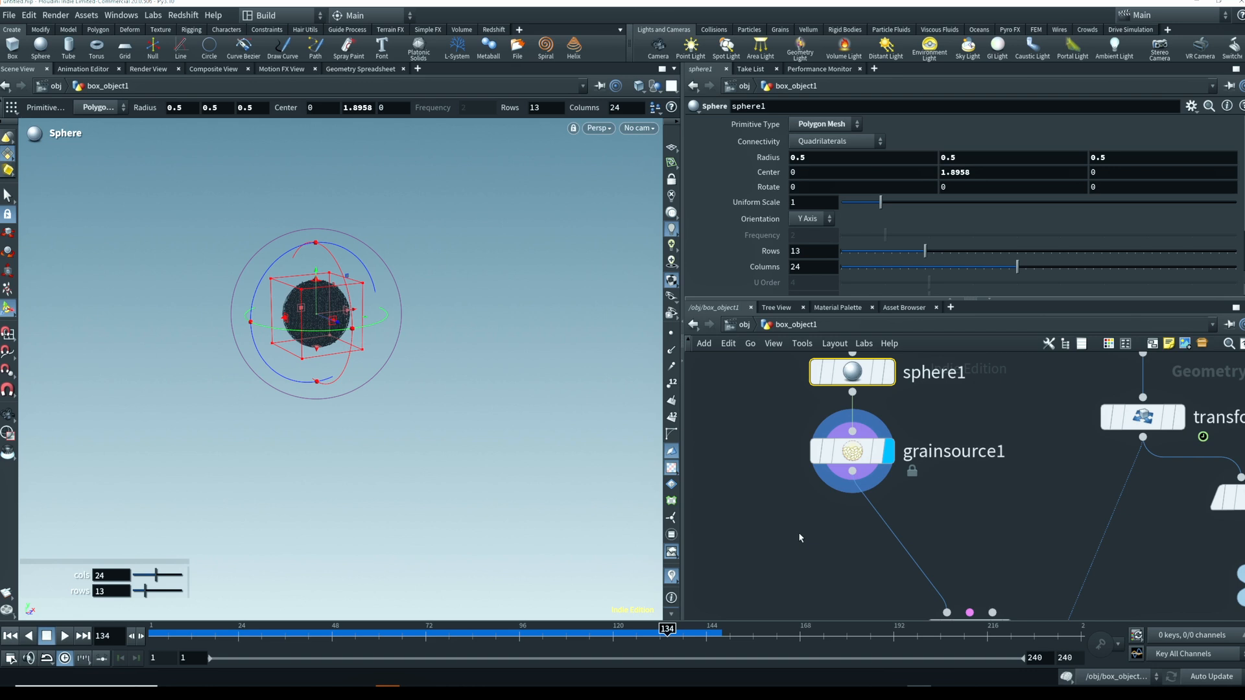
Move vellumconstraints_grain1 beneath the grain source node and display its output
{"action": "scroll", "coordinate": [799, 532], "scroll_direction": "down", "scroll_amount": 5}
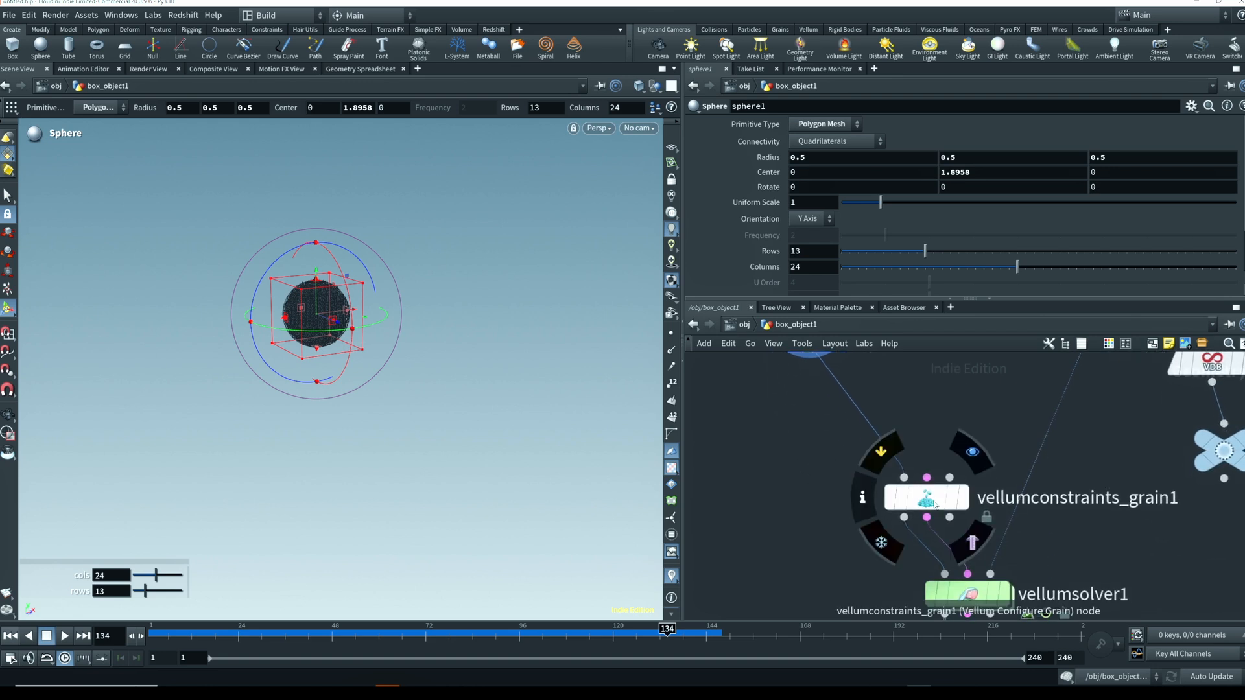
{"action": "left_click_drag", "start_coordinate": [935, 504], "coordinate": [831, 437]}
{"action": "left_click", "coordinate": [860, 431]}
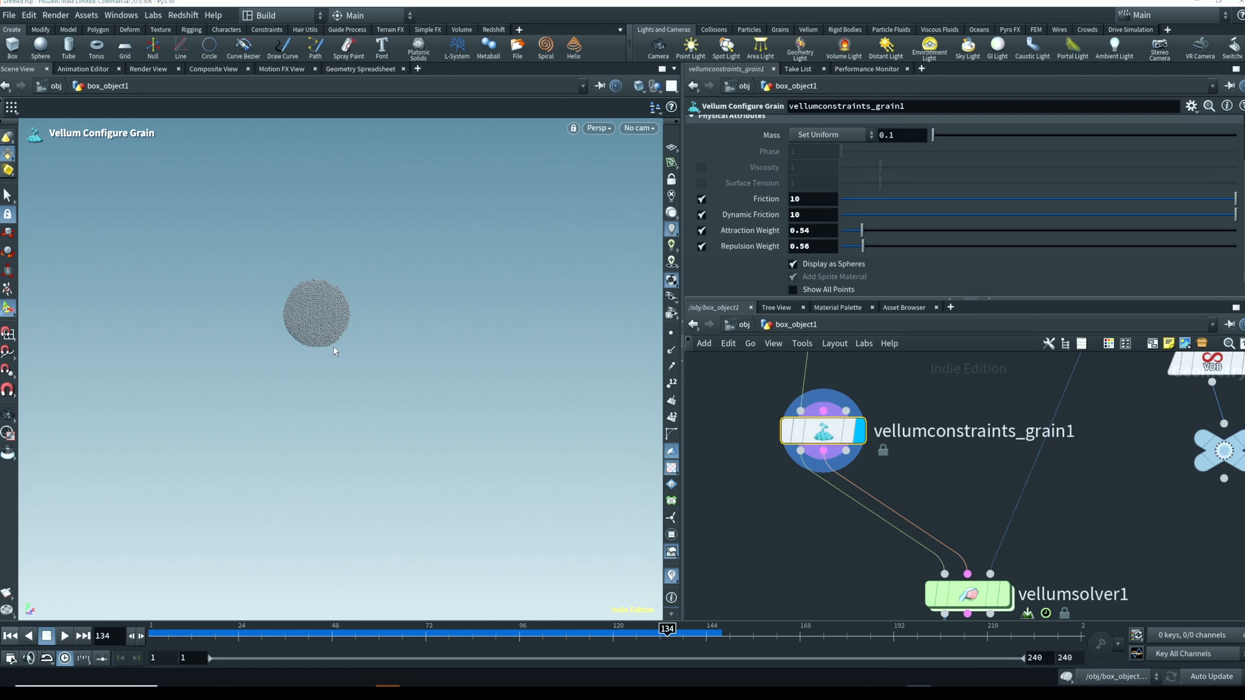
{"action": "left_click_drag", "start_coordinate": [324, 346], "coordinate": [330, 354]}
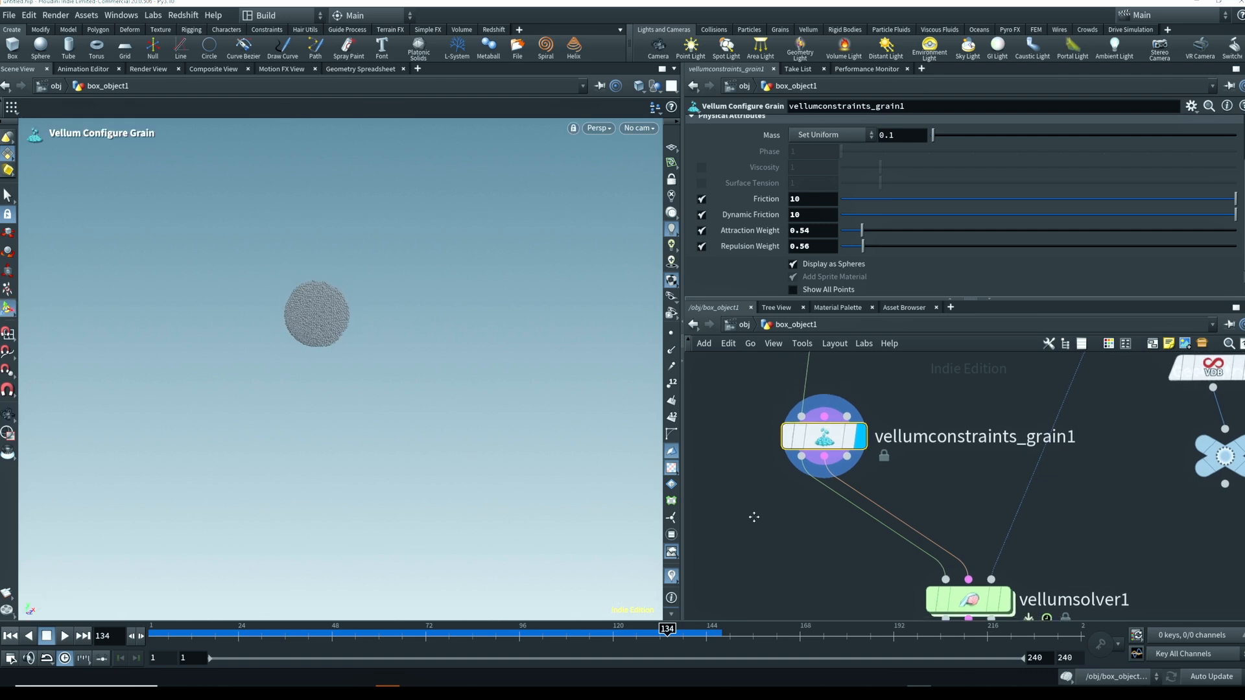
Align vellumsolver1 directly beneath vellumconstraints_grain1 and display the solver's output
{"action": "middle_click_drag", "start_coordinate": [753, 512], "coordinate": [755, 471]}
{"action": "left_click_drag", "start_coordinate": [1004, 559], "coordinate": [859, 485]}
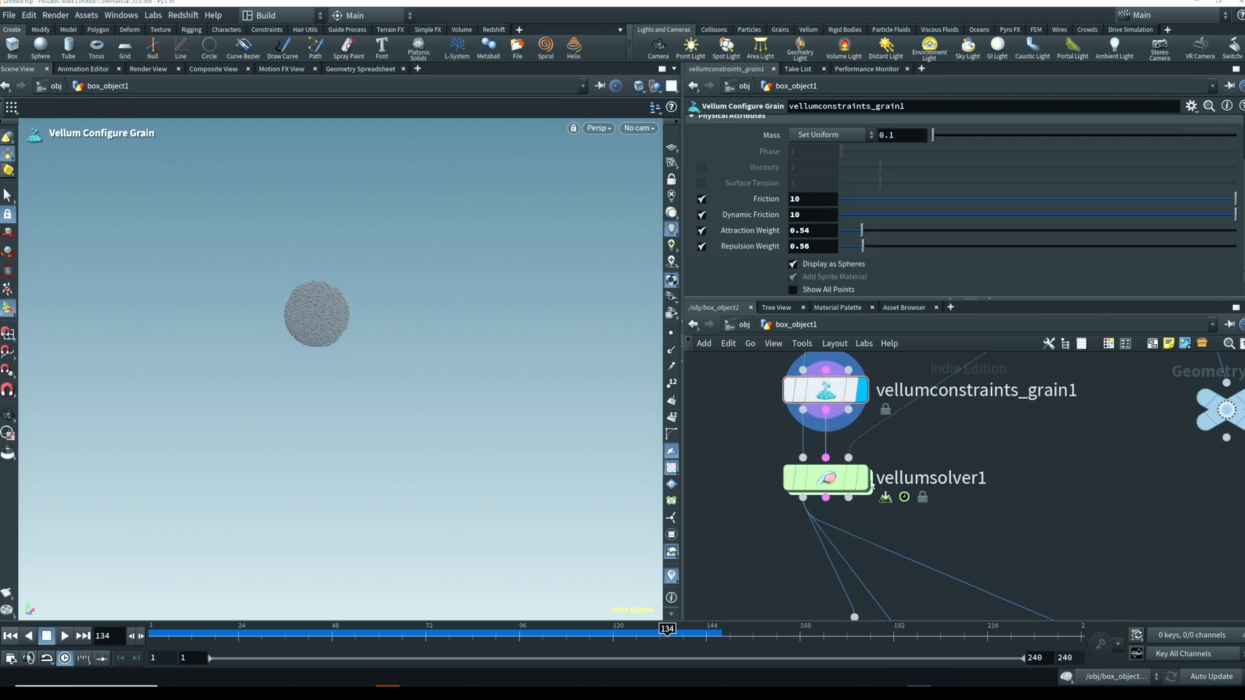
{"action": "left_click", "coordinate": [861, 482]}
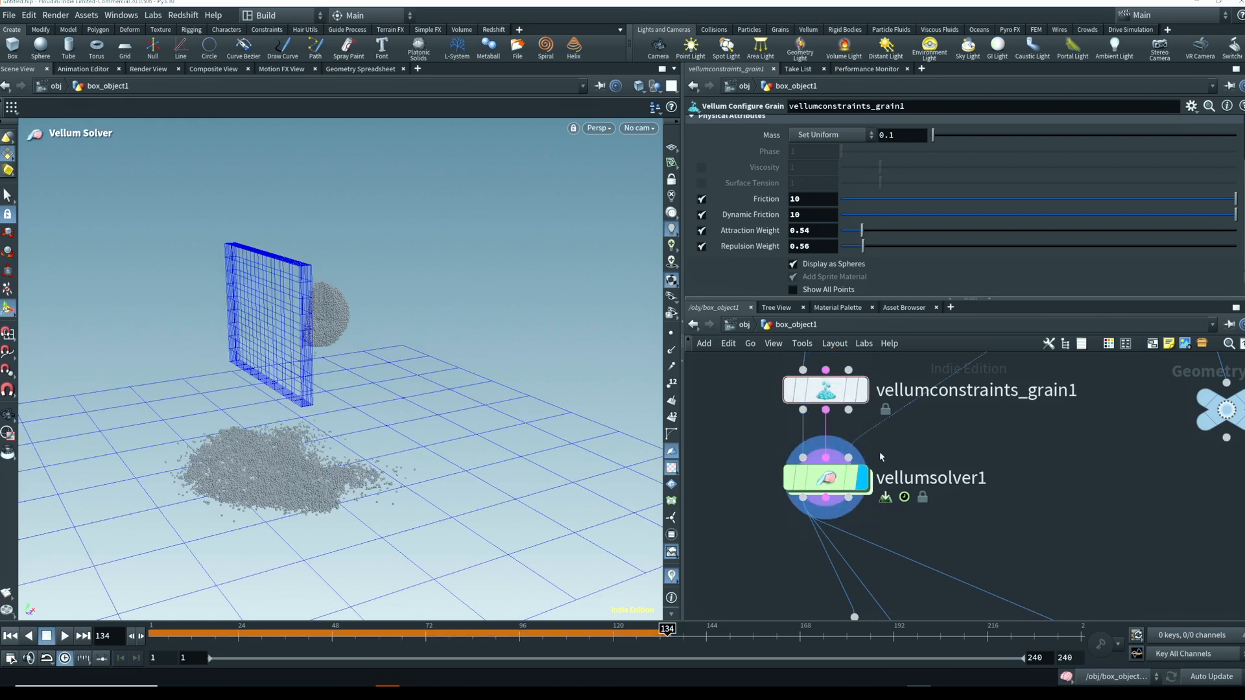
Display the outputs of box1 and transform1, and move the timeline back to frame 3
{"action": "scroll", "coordinate": [862, 459], "scroll_direction": "down", "scroll_amount": 5}
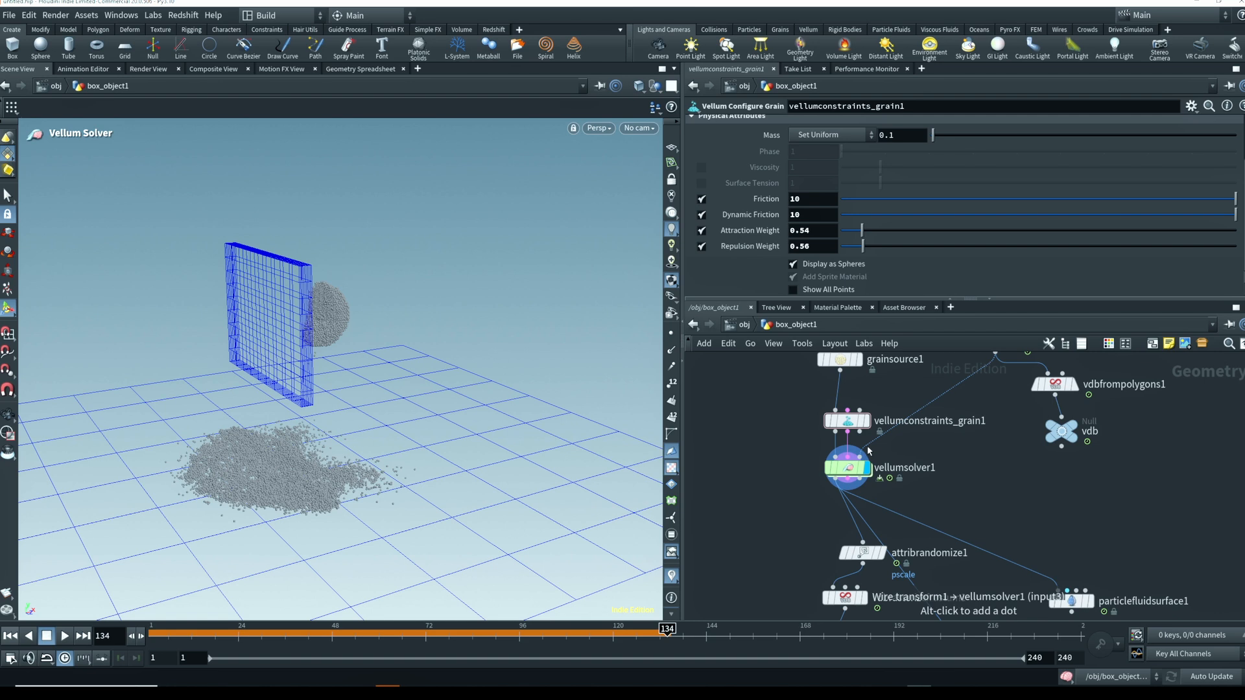
{"action": "middle_click_drag", "start_coordinate": [867, 450], "coordinate": [837, 518]}
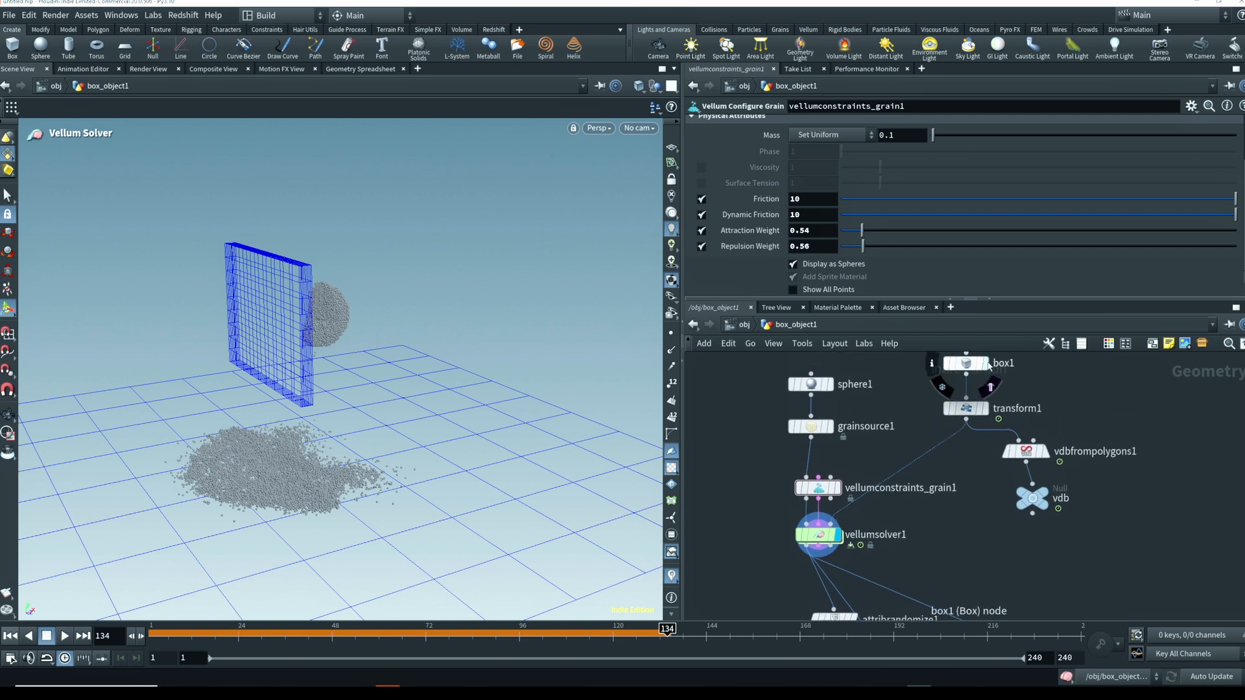
{"action": "left_click", "coordinate": [980, 363]}
{"action": "left_click", "coordinate": [986, 408]}
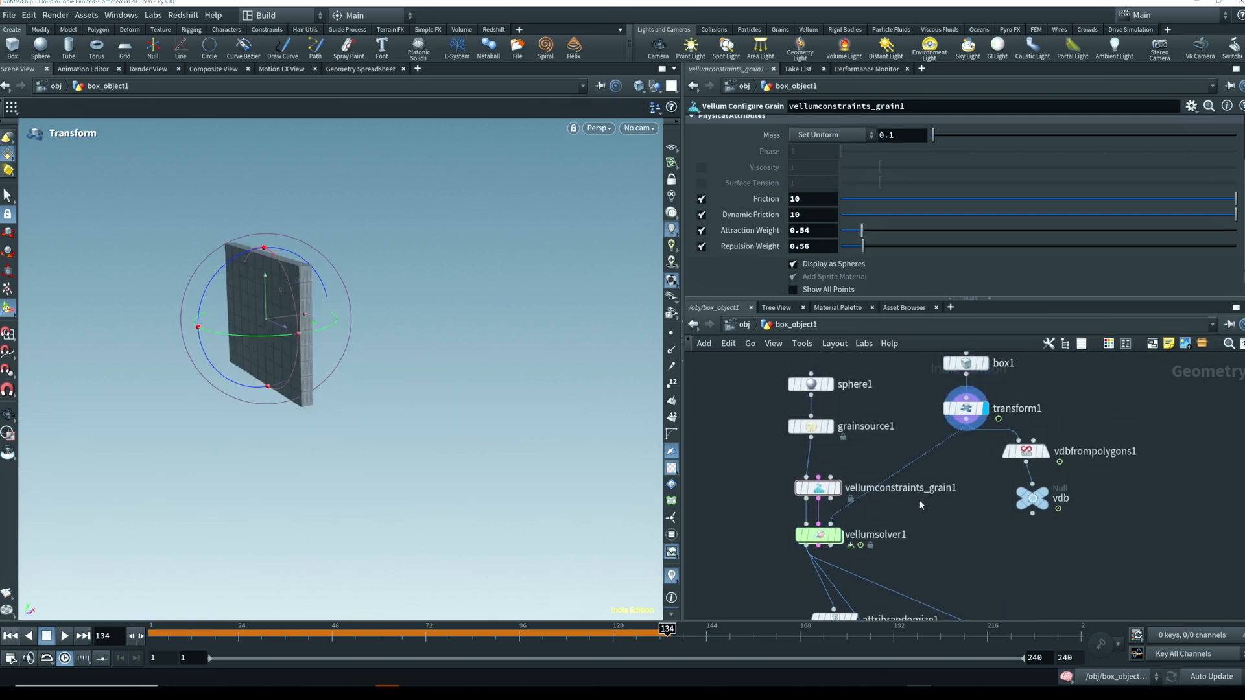
{"action": "left_click", "coordinate": [161, 629]}
{"action": "mouse_move", "coordinate": [161, 629]}
{"action": "left_mouse_down"}
{"action": "mouse_move", "coordinate": [363, 629]}
{"action": "mouse_move", "coordinate": [159, 630]}
{"action": "left_mouse_up"}
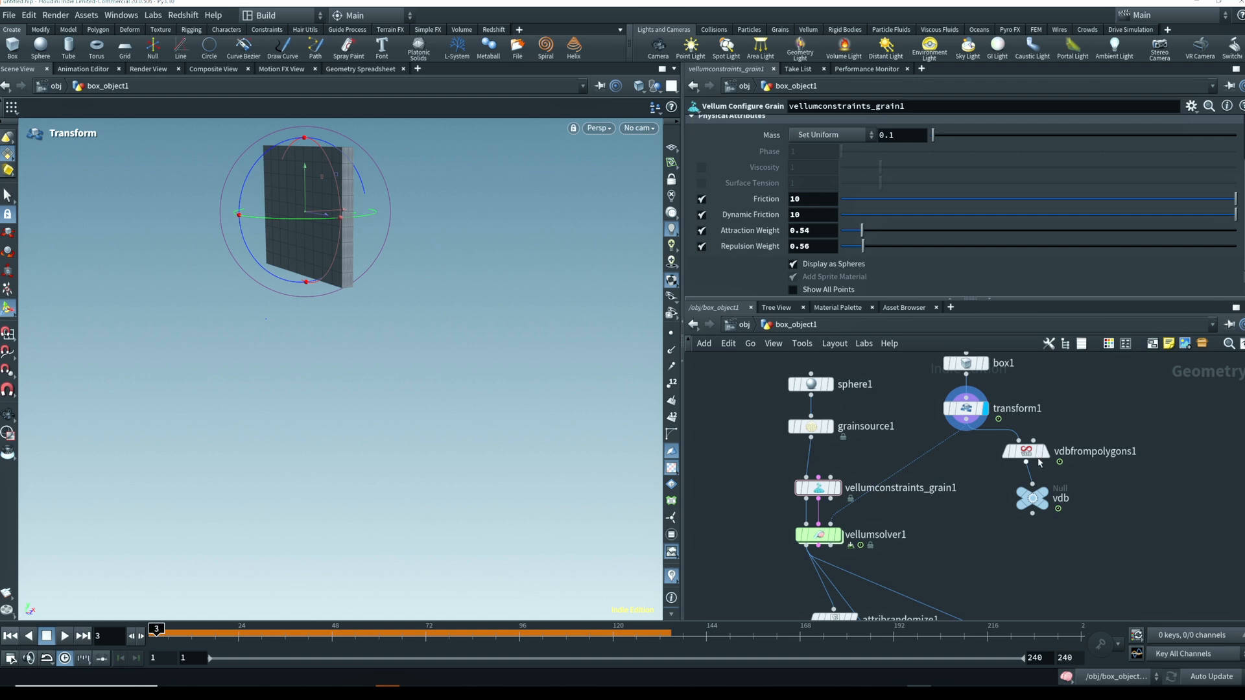
Display the vdb null's output and select it together with vdbfrompolygons1
{"action": "left_click", "coordinate": [1038, 458]}
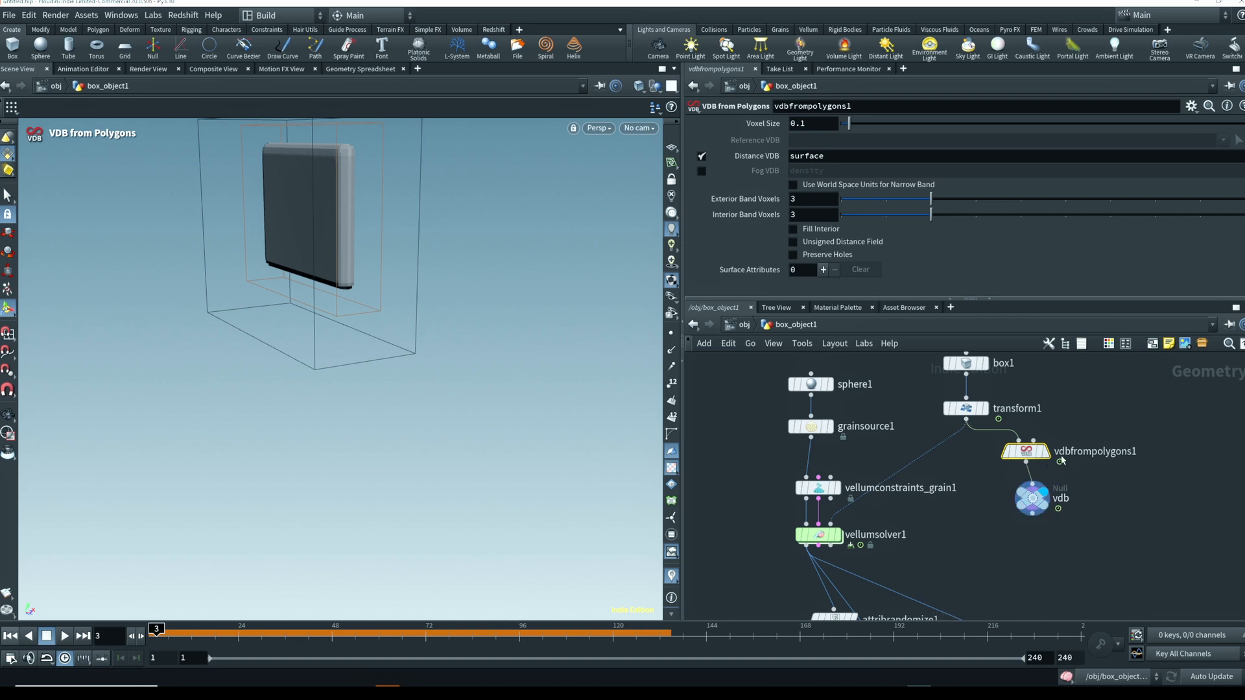
{"action": "left_click_drag", "start_coordinate": [1167, 443], "coordinate": [979, 527]}
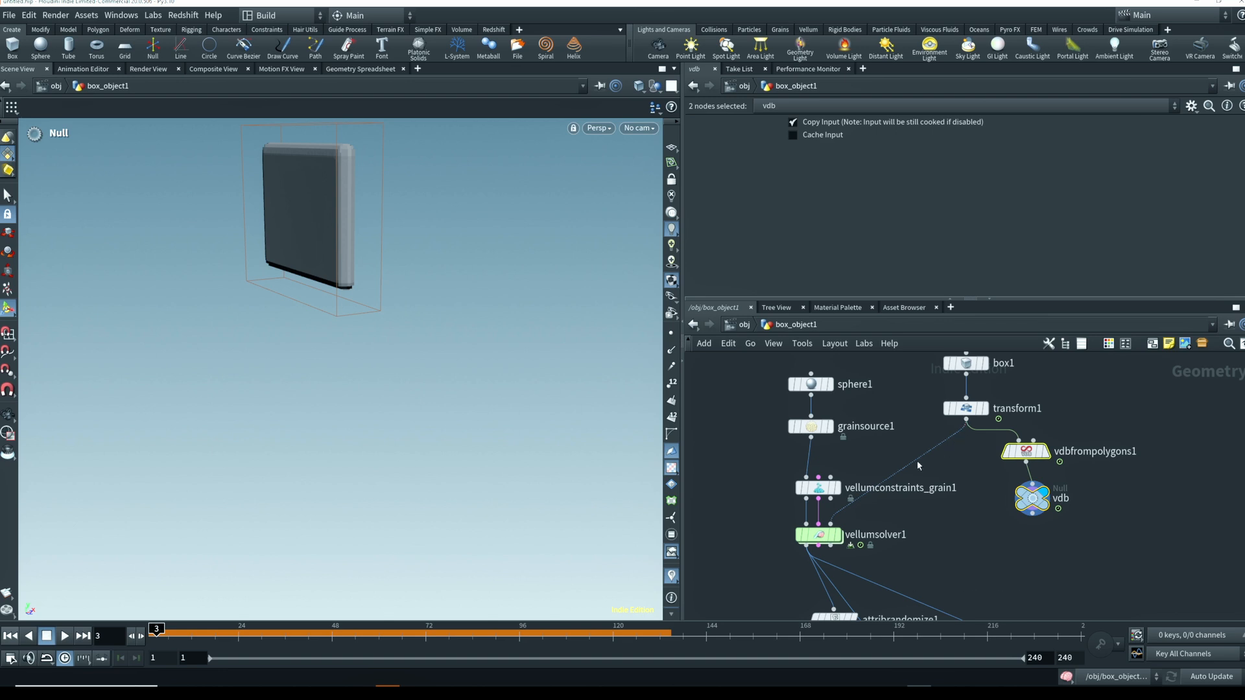
Select and display vellumsolver1, and enlarge the area showing its parameters
{"action": "left_click", "coordinate": [819, 534]}
{"action": "left_click", "coordinate": [838, 534]}
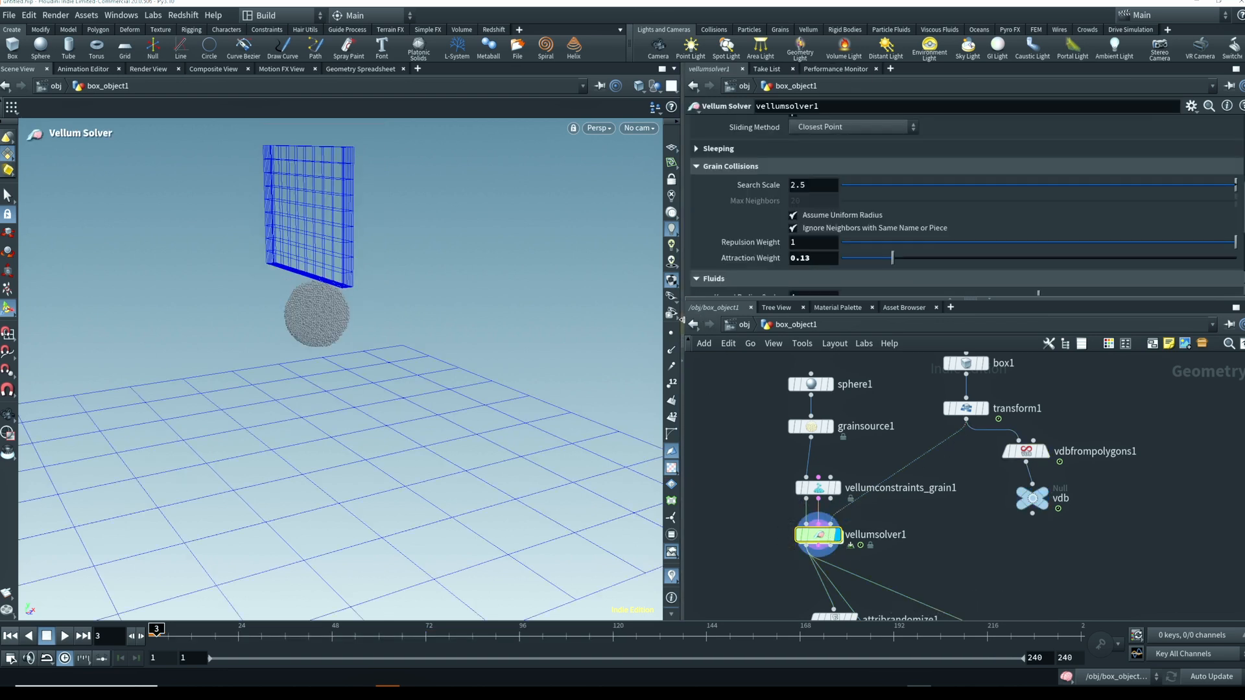
{"action": "left_click_drag", "start_coordinate": [693, 299], "coordinate": [683, 504]}
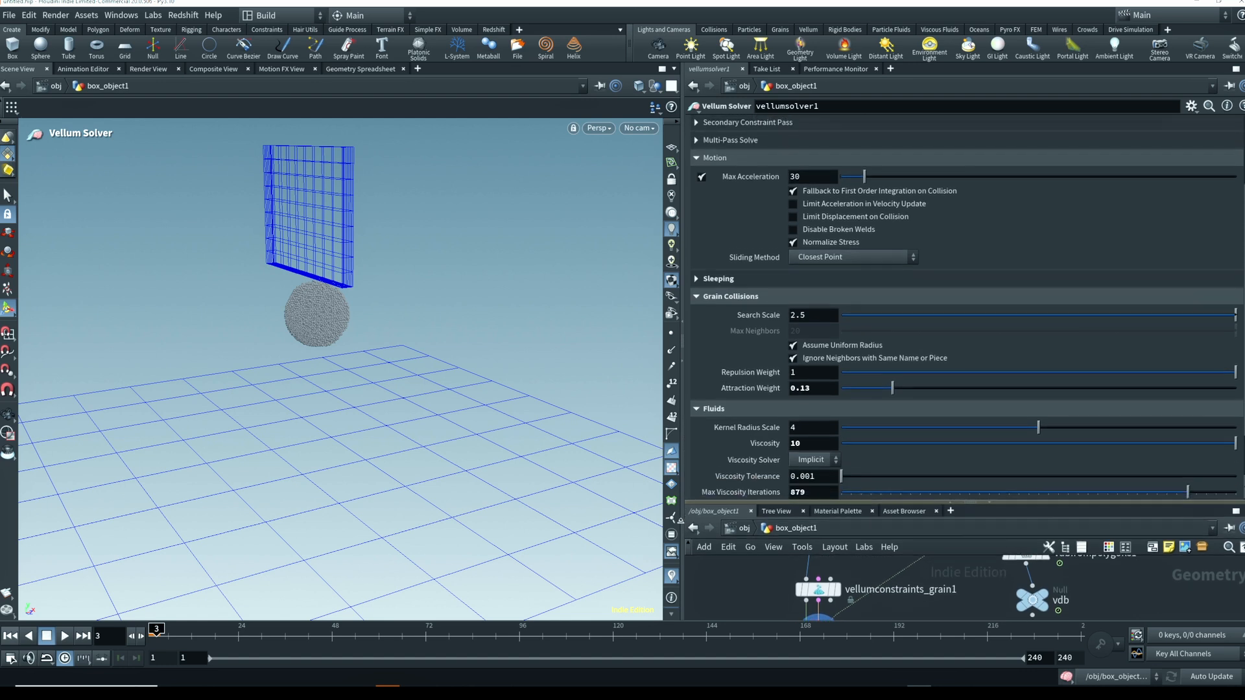
Collapse the solver's Motion, Grain Collisions and Fluids groups and expand its Sleeping group
{"action": "scroll", "coordinate": [908, 324], "scroll_direction": "up", "scroll_amount": 3}
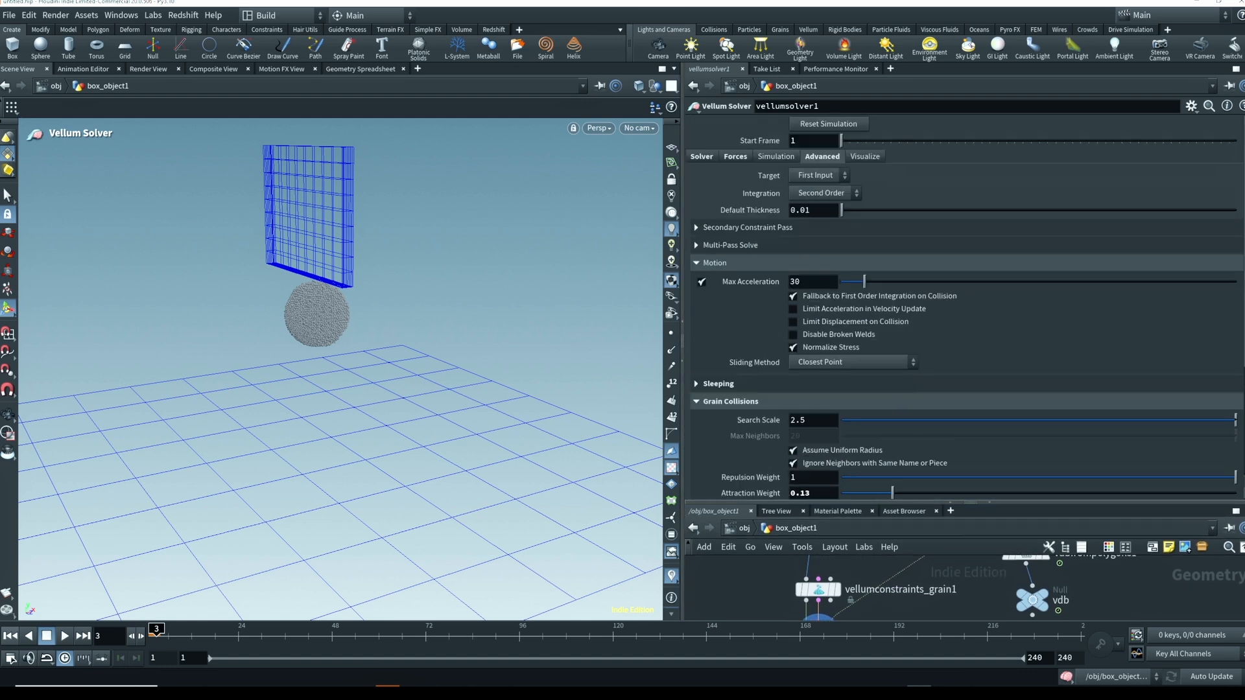
{"action": "left_click", "coordinate": [697, 263]}
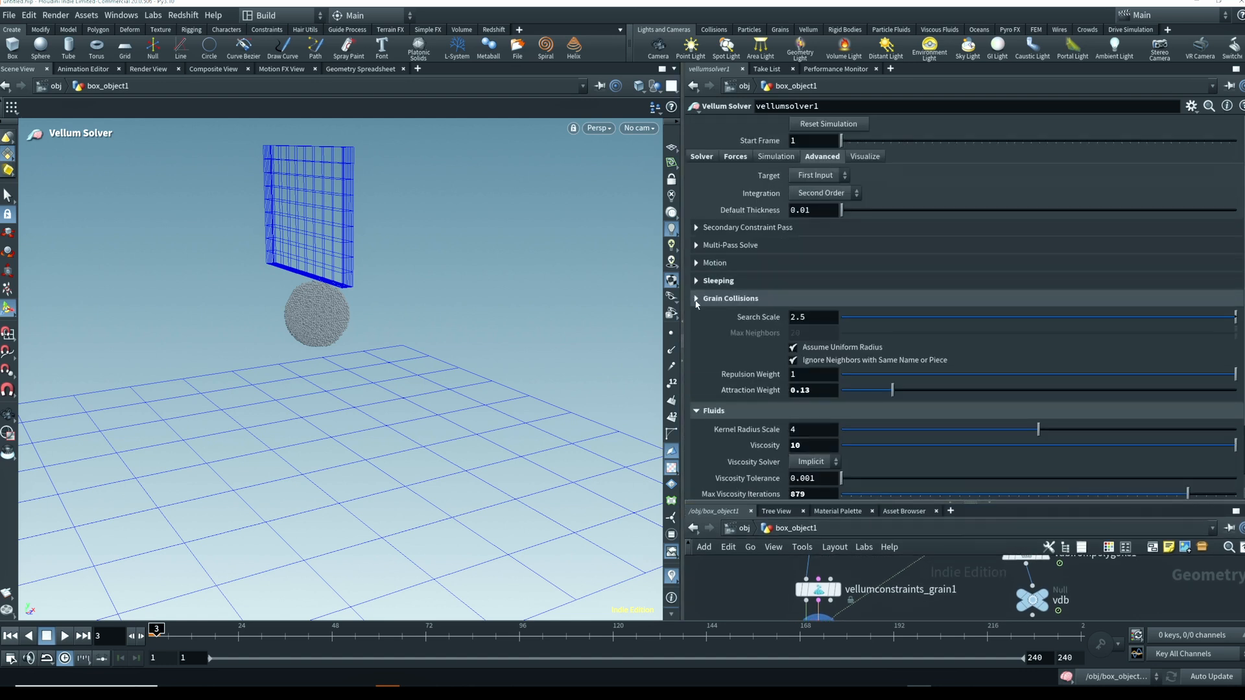
{"action": "left_click", "coordinate": [698, 297]}
{"action": "left_click", "coordinate": [697, 316]}
{"action": "left_click", "coordinate": [697, 280]}
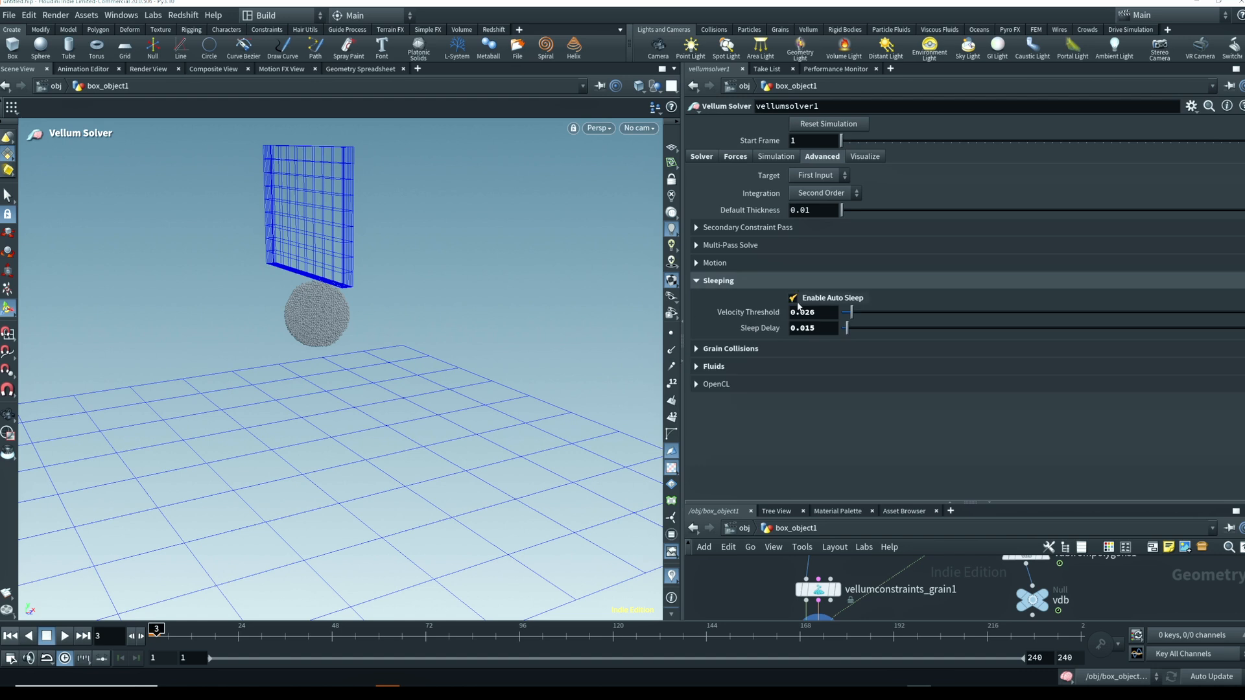
Disable Auto Sleep on vellumsolver1, play the simulation briefly and return to the first frame
{"action": "left_click", "coordinate": [793, 298]}
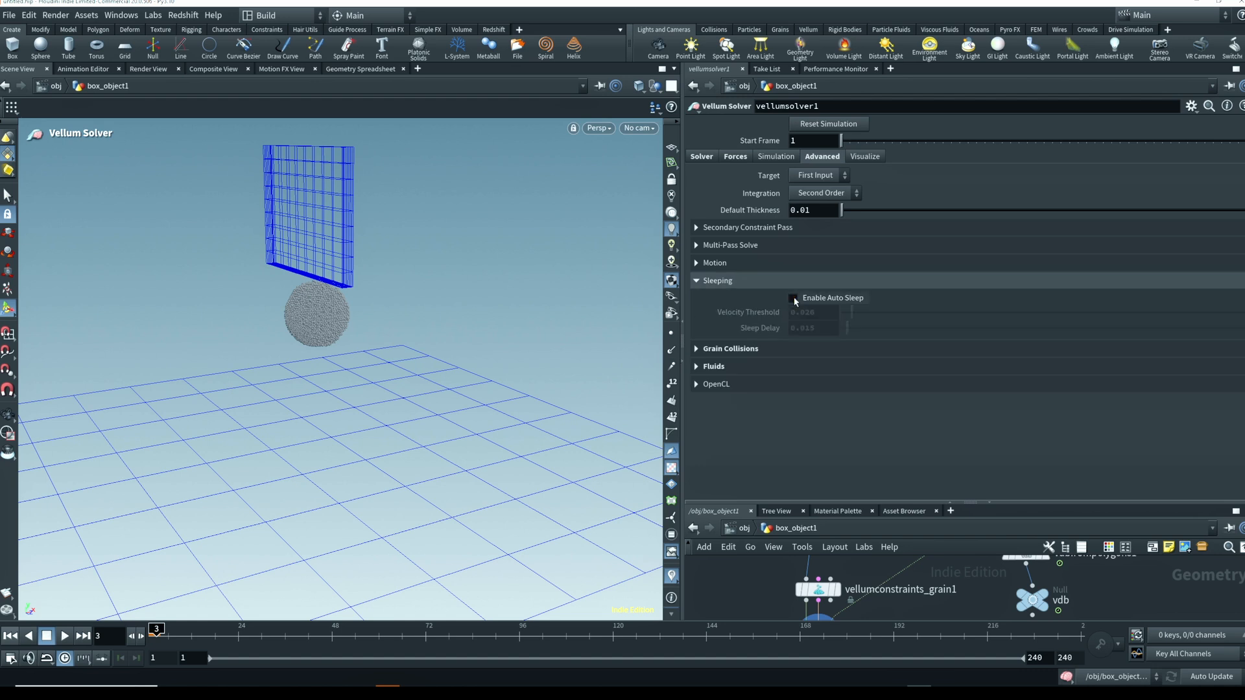
{"action": "left_click", "coordinate": [64, 636]}
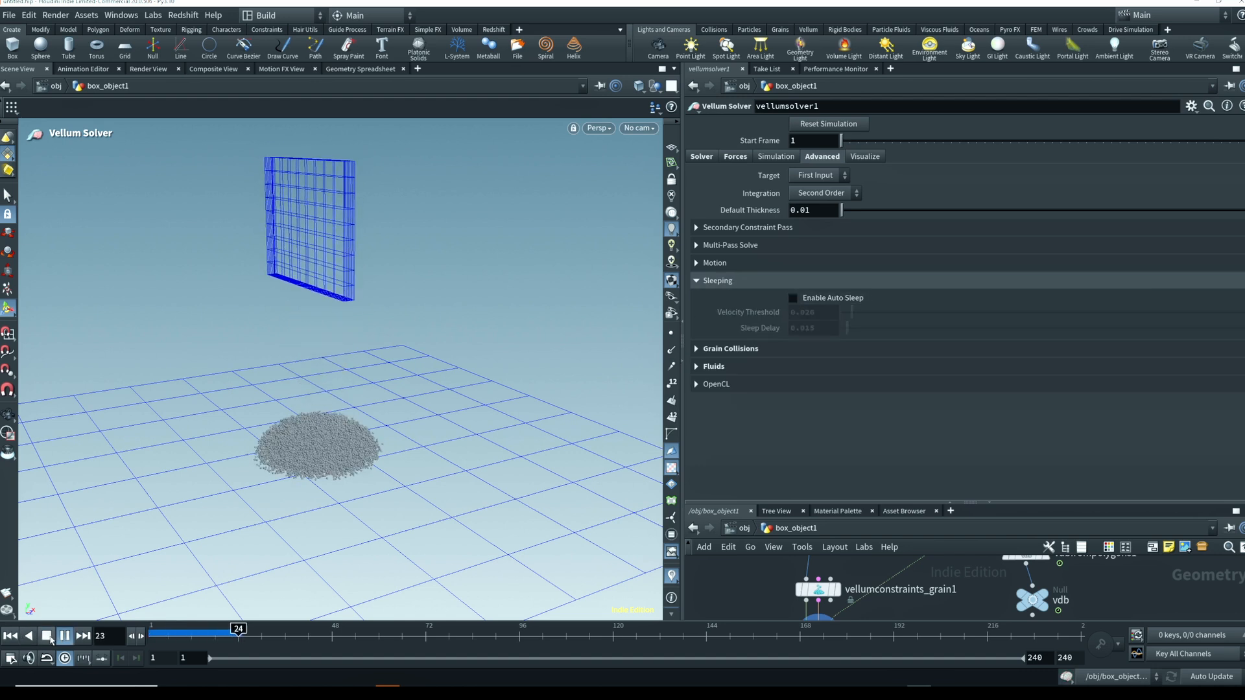
{"action": "left_click", "coordinate": [47, 636]}
{"action": "left_click", "coordinate": [11, 637]}
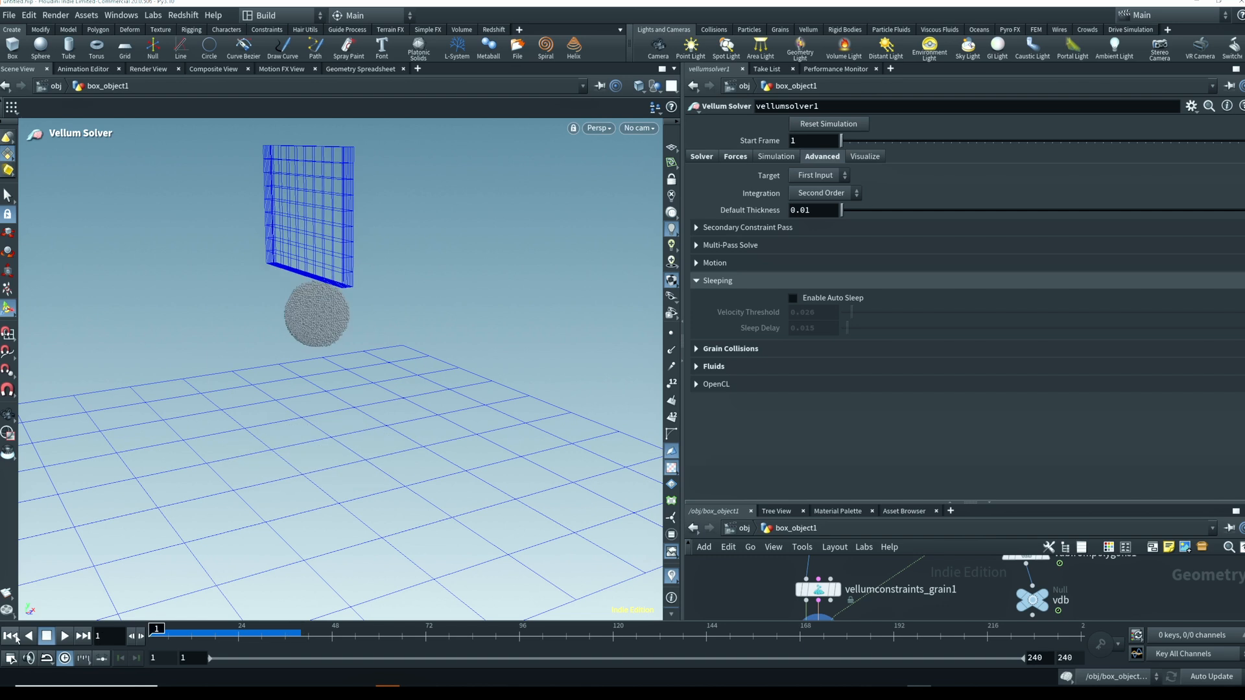
Enable Auto Sleep on vellumsolver1 and play the simulation until the box cuts into the grain sphere
{"action": "left_click", "coordinate": [792, 299]}
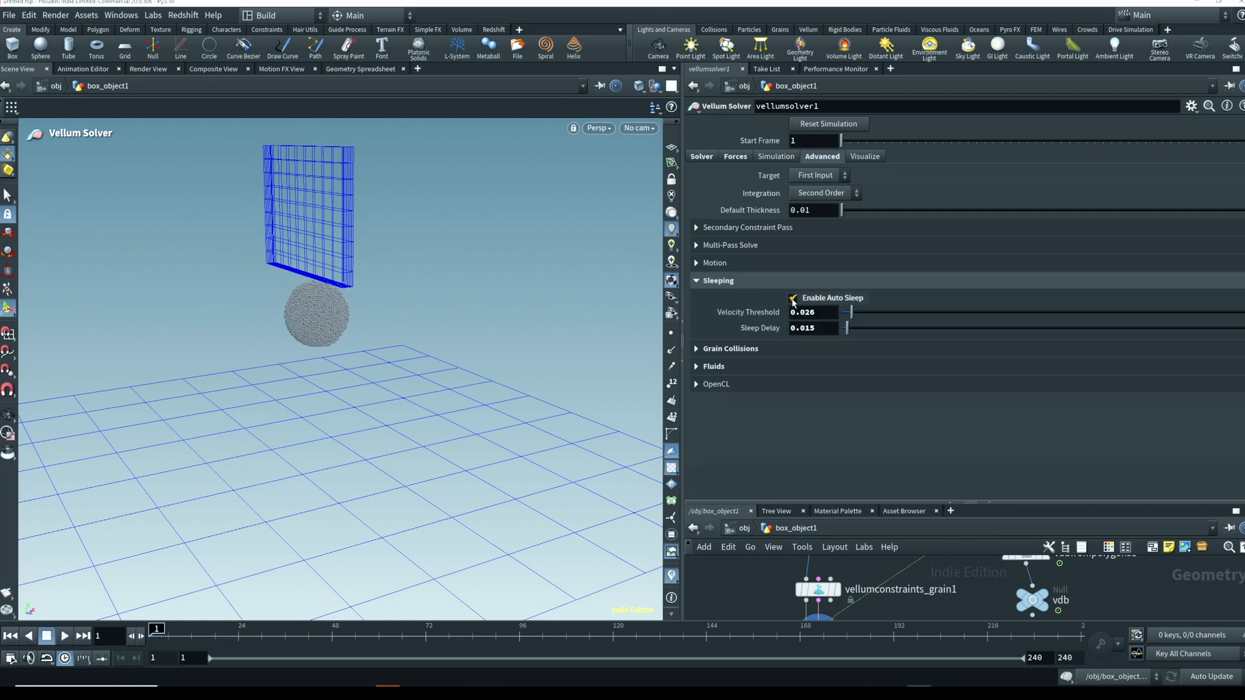
{"action": "left_click", "coordinate": [64, 635]}
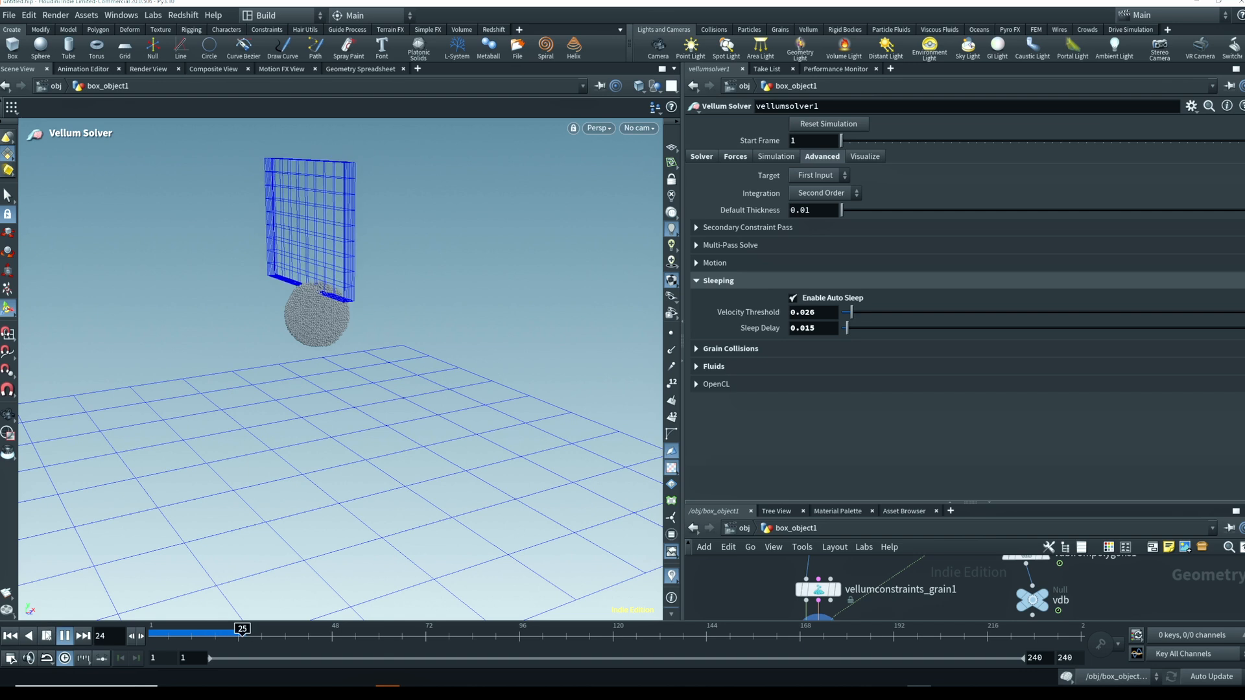
{"action": "left_click", "coordinate": [48, 635]}
{"action": "key", "text": "alt"}
{"action": "left_click_drag", "start_coordinate": [335, 334], "coordinate": [376, 281]}
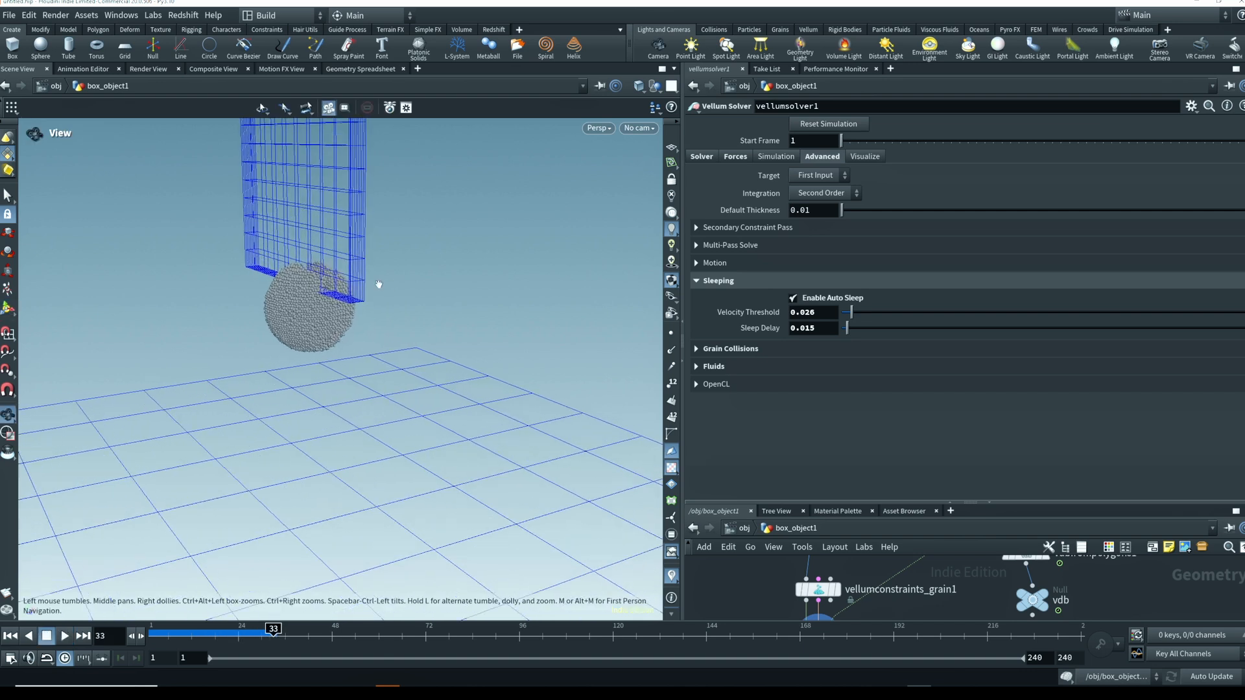
Continue the simulation past the box's cut, replay its opening frames and return to the first frame
{"action": "key", "text": "Return"}
{"action": "left_click", "coordinate": [64, 636]}
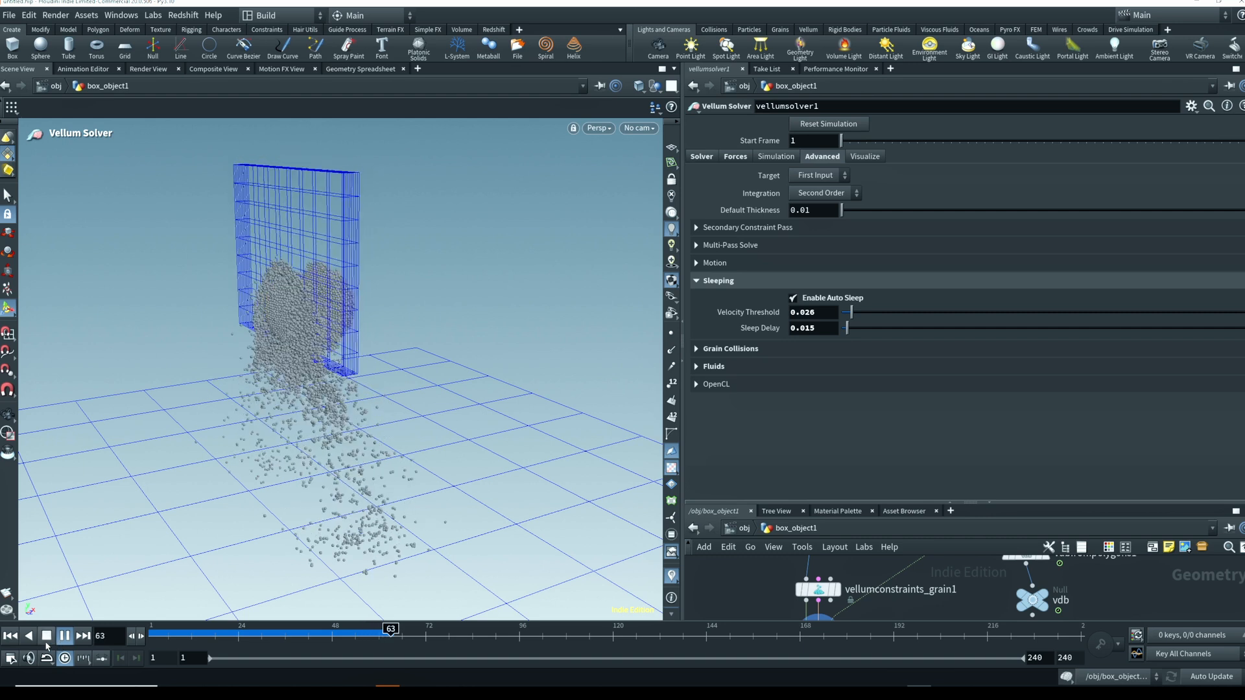
{"action": "left_click", "coordinate": [63, 638]}
{"action": "left_click", "coordinate": [11, 637]}
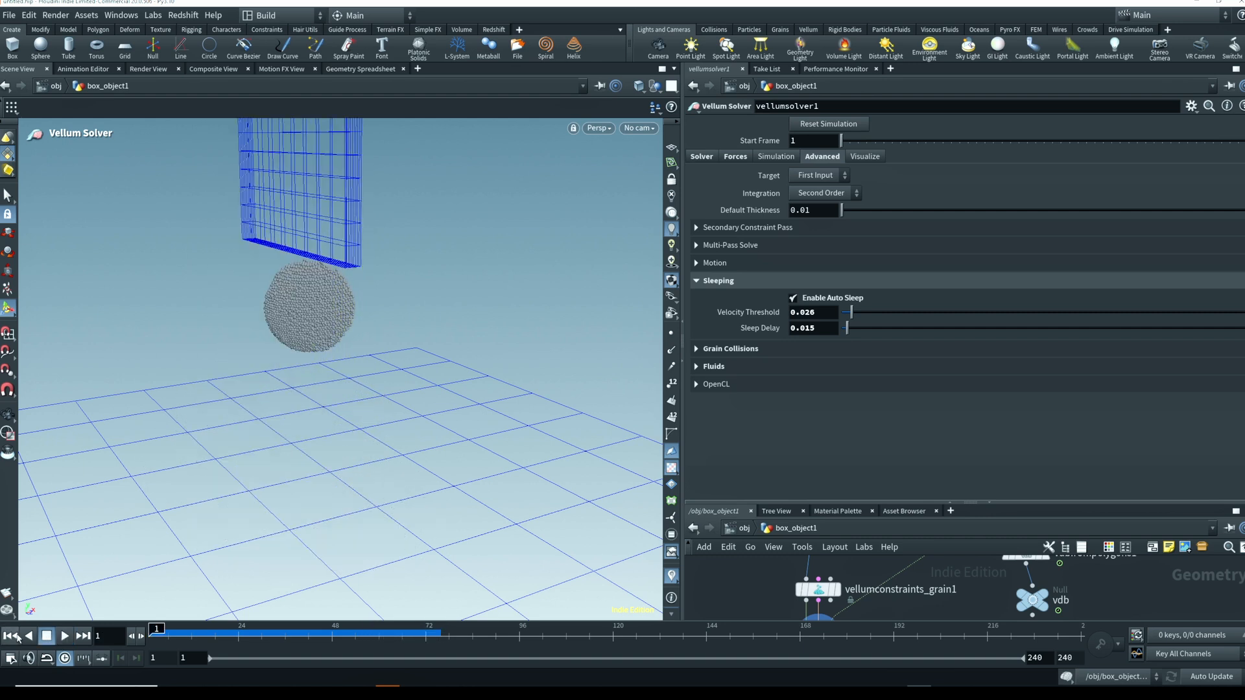
{"action": "left_click", "coordinate": [64, 635]}
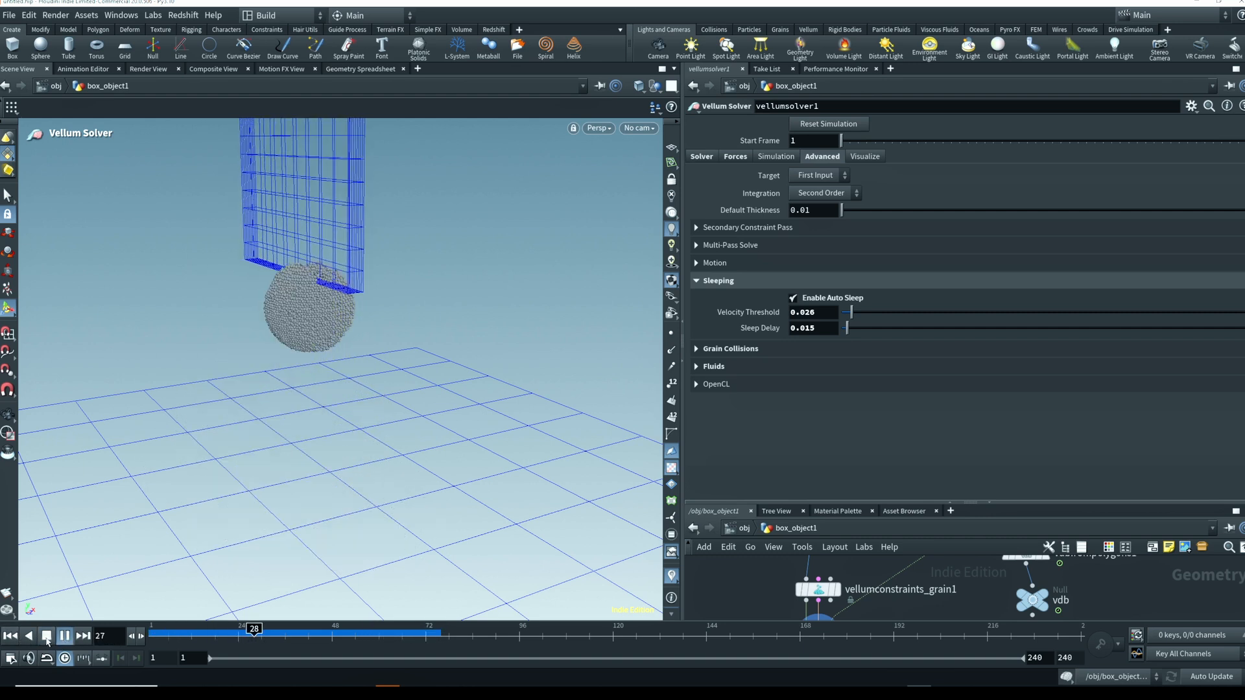
{"action": "left_click", "coordinate": [42, 636]}
{"action": "left_click", "coordinate": [10, 636]}
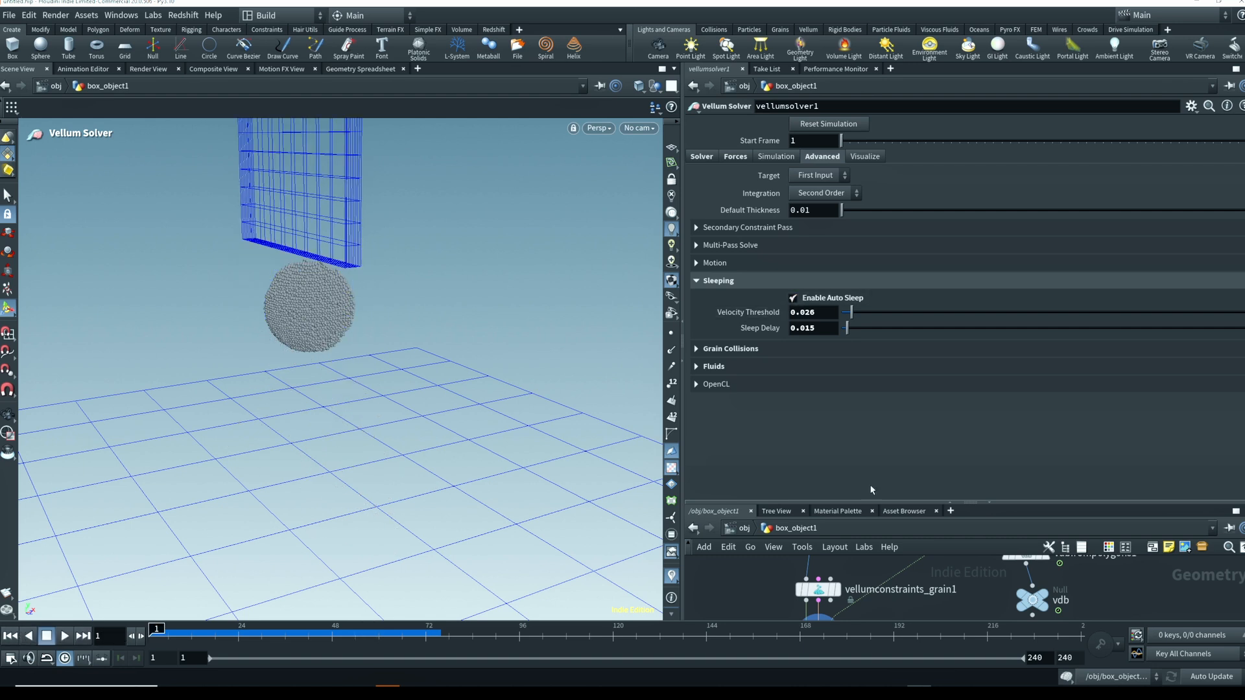
Enter vellumsolver1's forces network and bring the popawaken1 node into view
{"action": "middle_click_drag", "start_coordinate": [934, 591], "coordinate": [929, 529]}
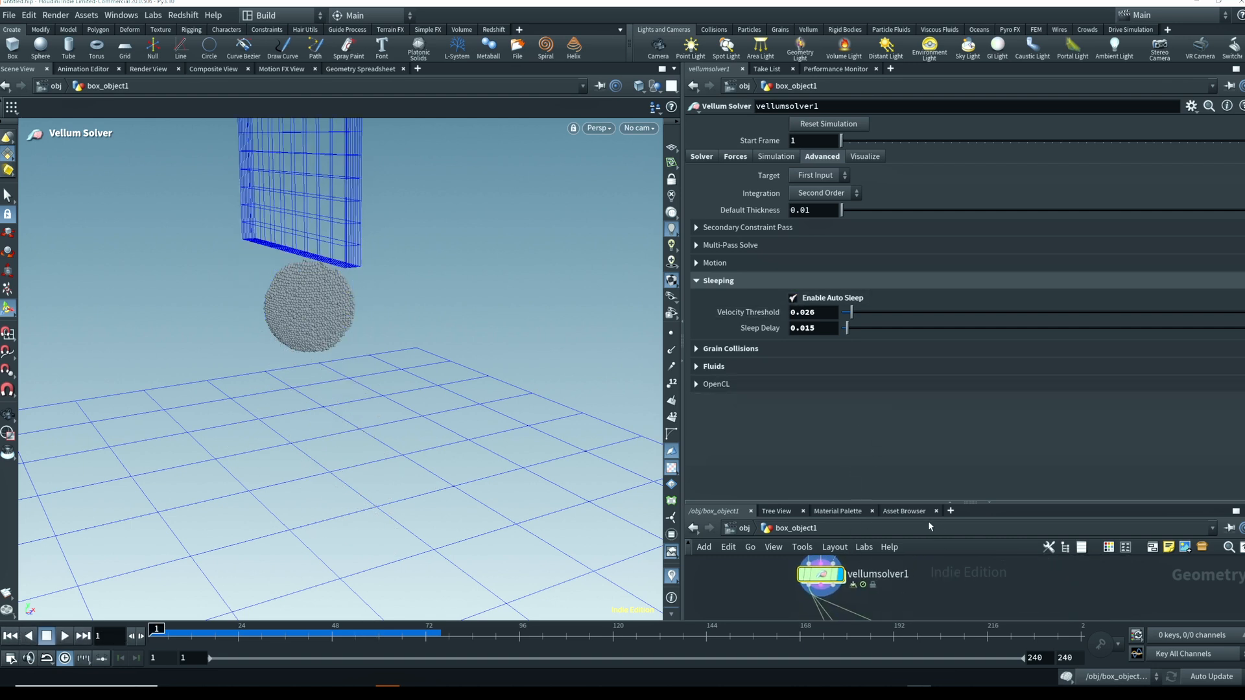
{"action": "left_click_drag", "start_coordinate": [869, 501], "coordinate": [869, 408]}
{"action": "double_click", "coordinate": [823, 529]}
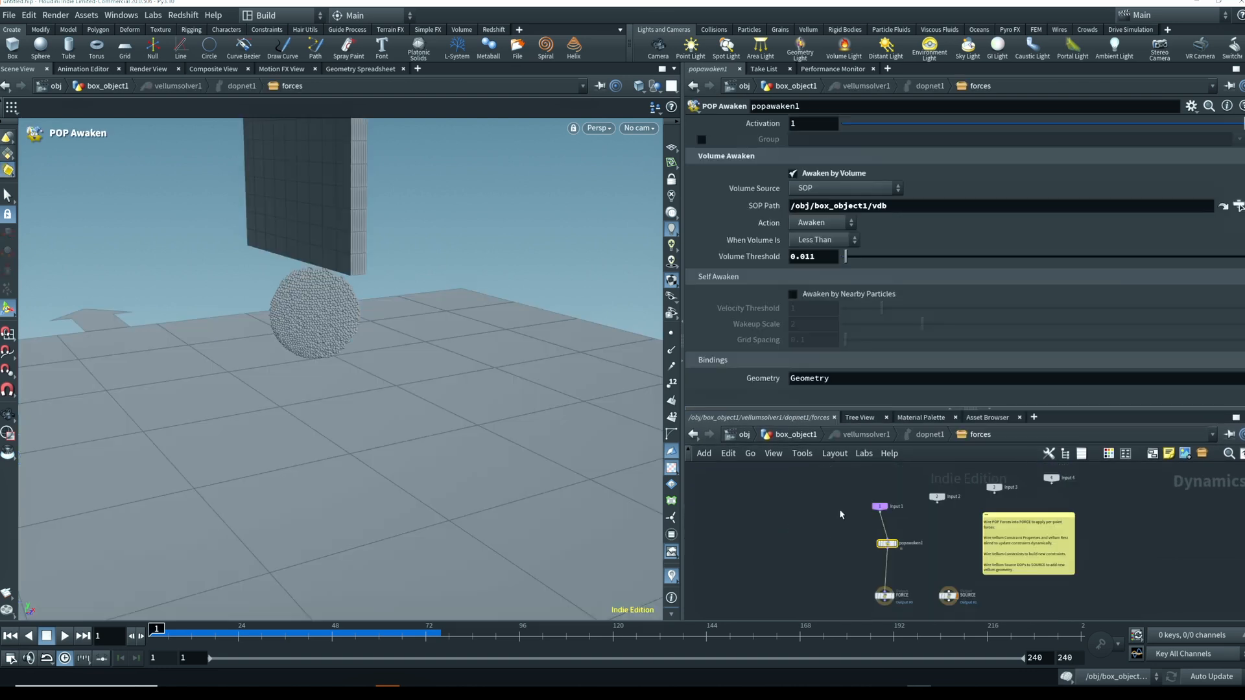
{"action": "middle_click_drag", "start_coordinate": [873, 547], "coordinate": [810, 554]}
{"action": "right_click_drag", "start_coordinate": [847, 564], "coordinate": [870, 512]}
{"action": "middle_click_drag", "start_coordinate": [888, 547], "coordinate": [882, 523]}
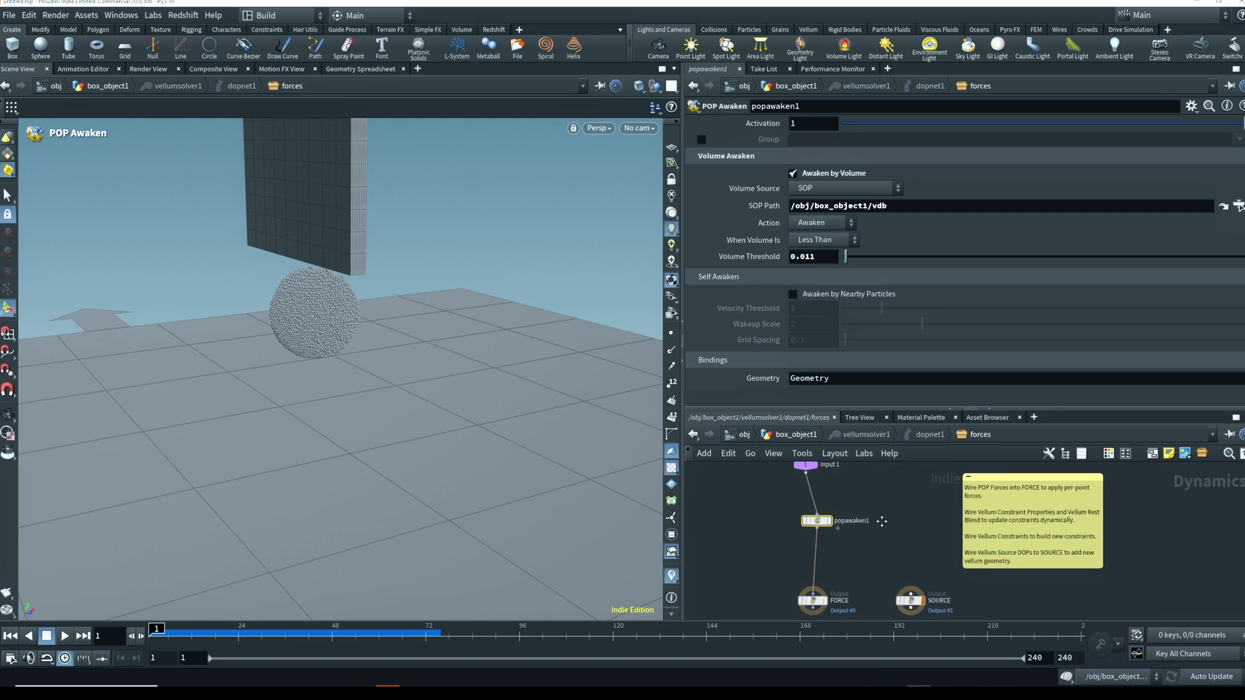
{"action": "right_click_drag", "start_coordinate": [892, 524], "coordinate": [895, 530]}
{"action": "key", "text": "Tab"}
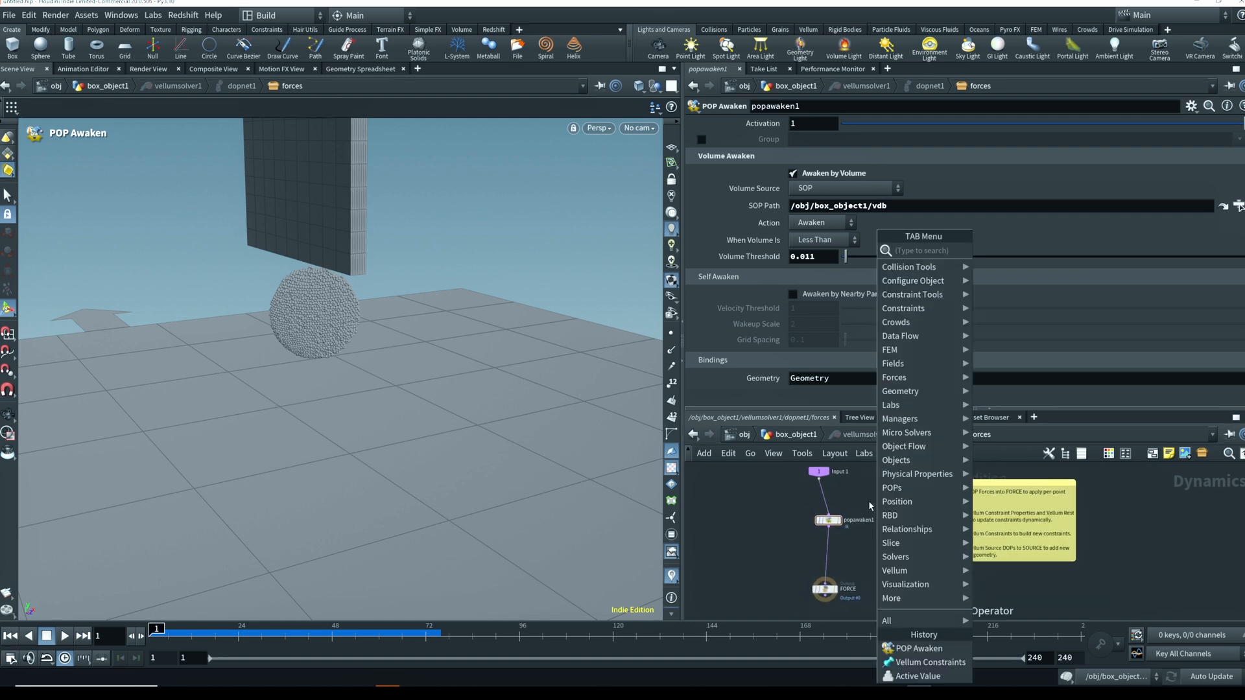
{"action": "key", "text": "Escape"}
{"action": "key", "text": "Tab"}
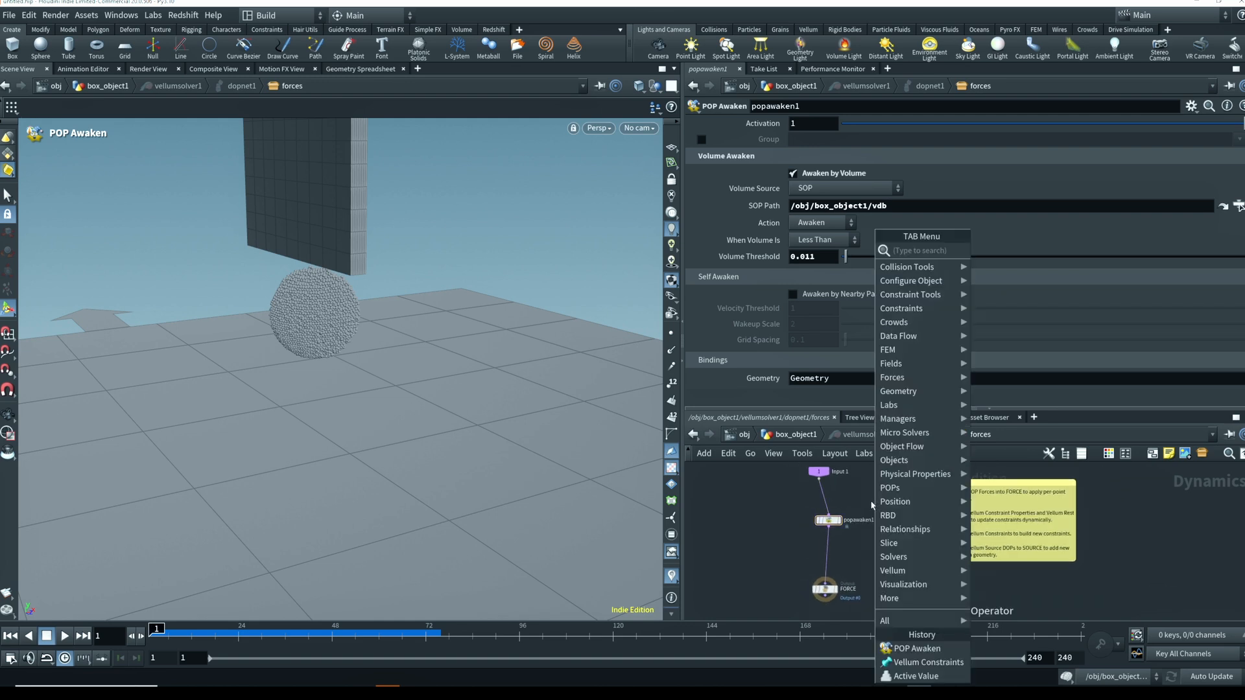
{"action": "type", "text": "pop"}
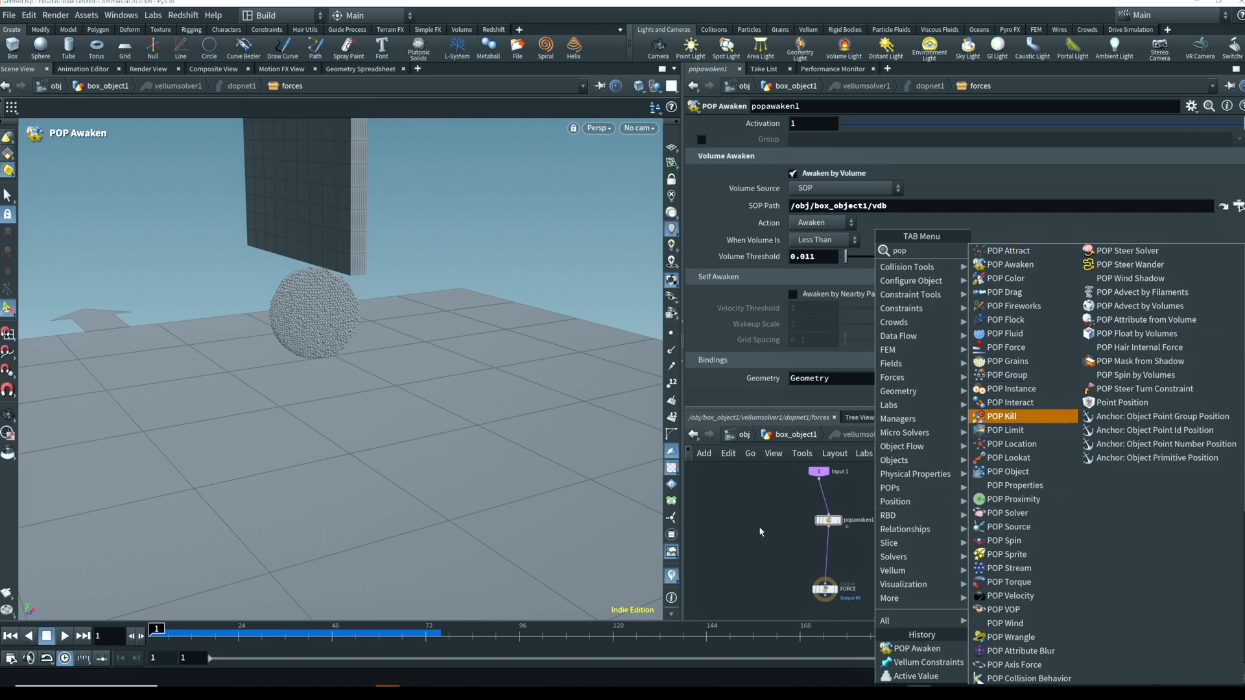
{"action": "key", "text": "Escape"}
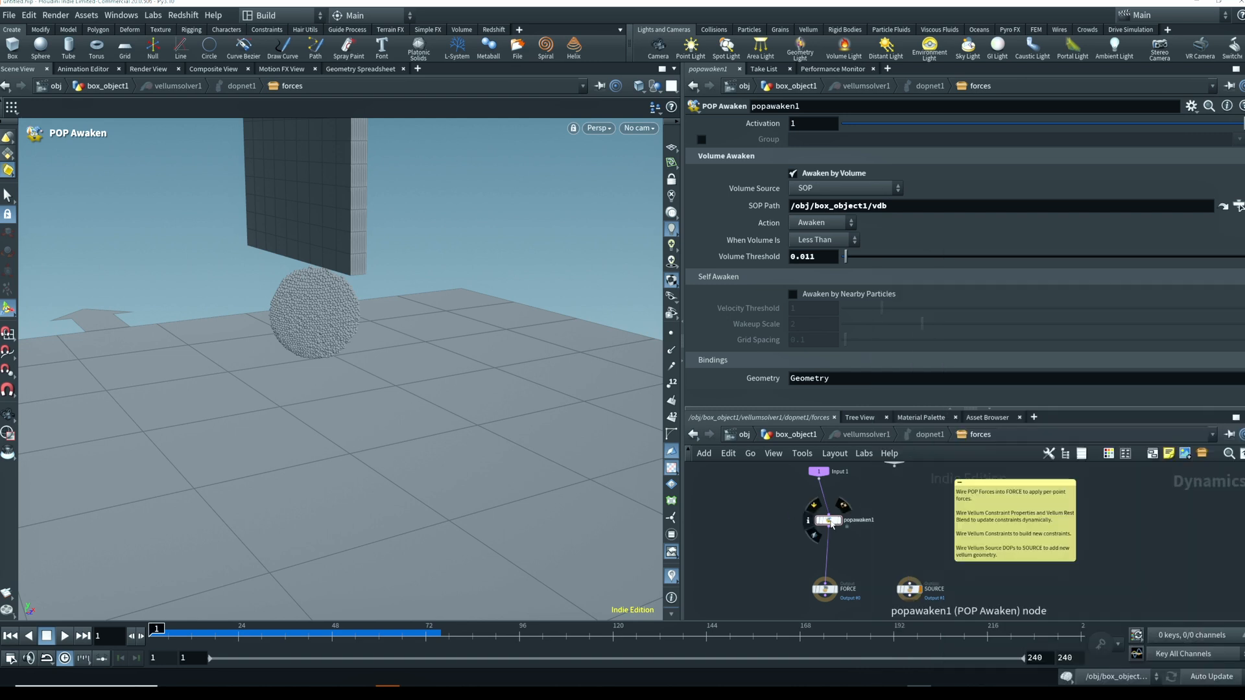
Set popawaken1's SOP Path to the vdb null, /obj/box_object1/vdb
{"action": "scroll", "coordinate": [831, 524], "scroll_direction": "up", "scroll_amount": 4}
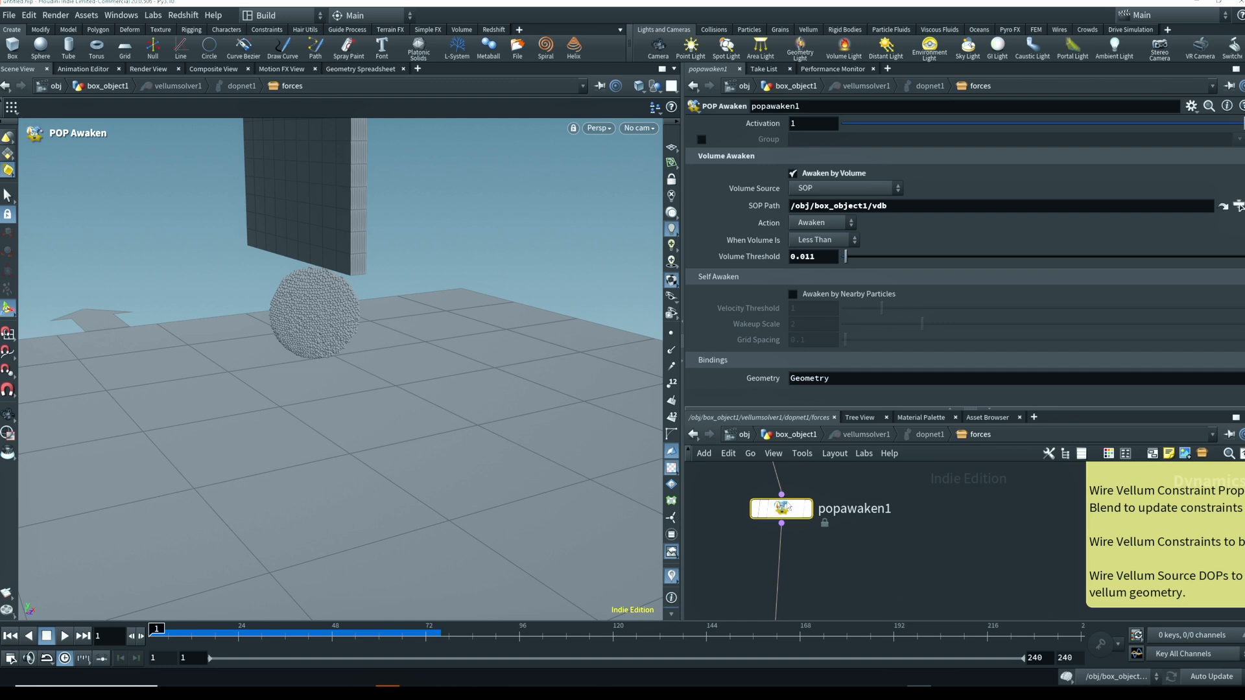
{"action": "mouse_move", "coordinate": [787, 514]}
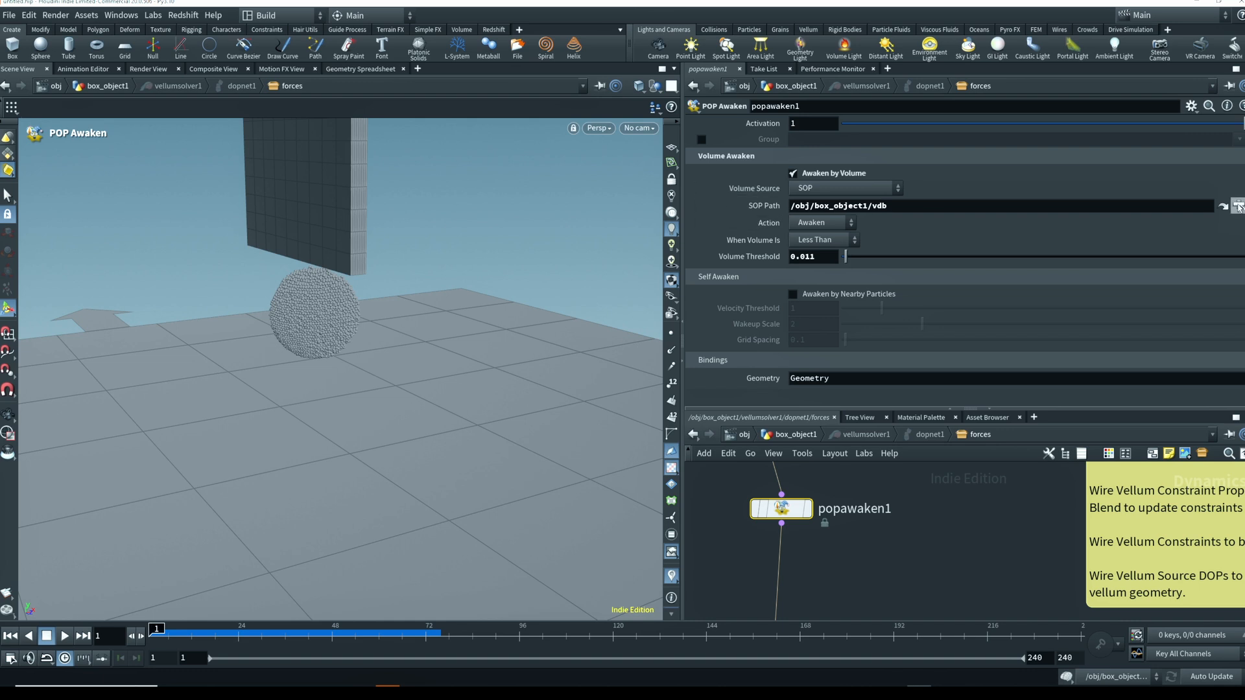
{"action": "left_click", "coordinate": [1239, 206]}
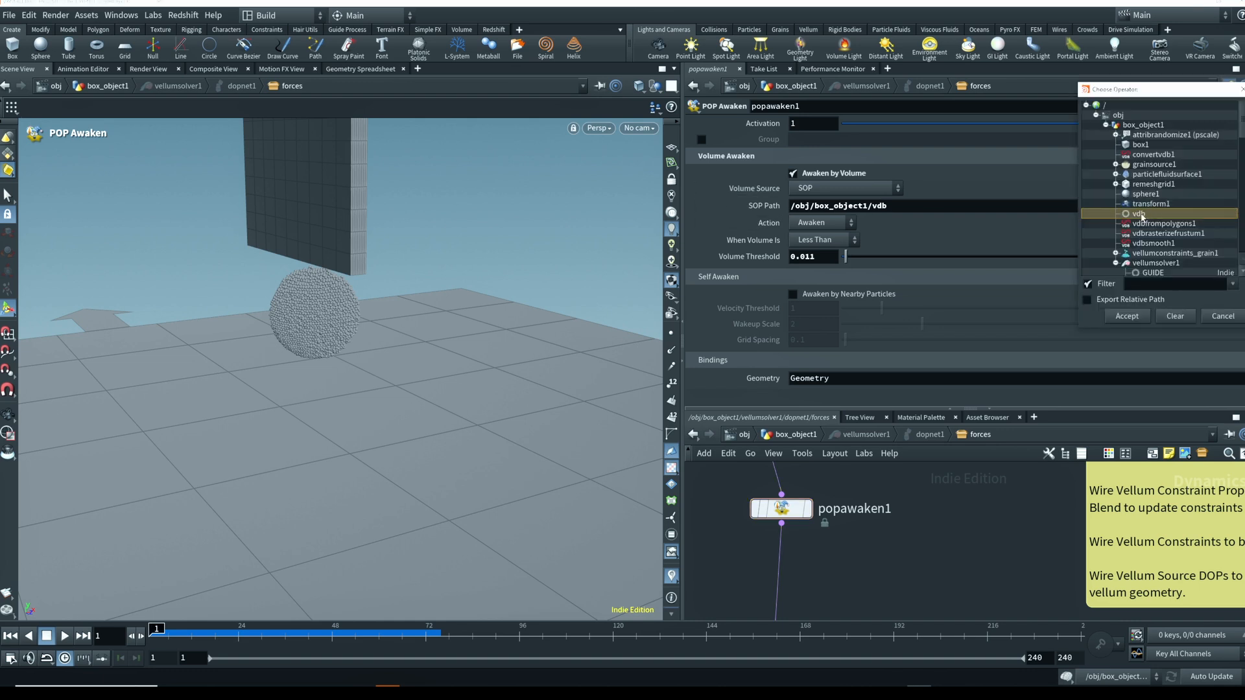
{"action": "double_click", "coordinate": [1139, 214]}
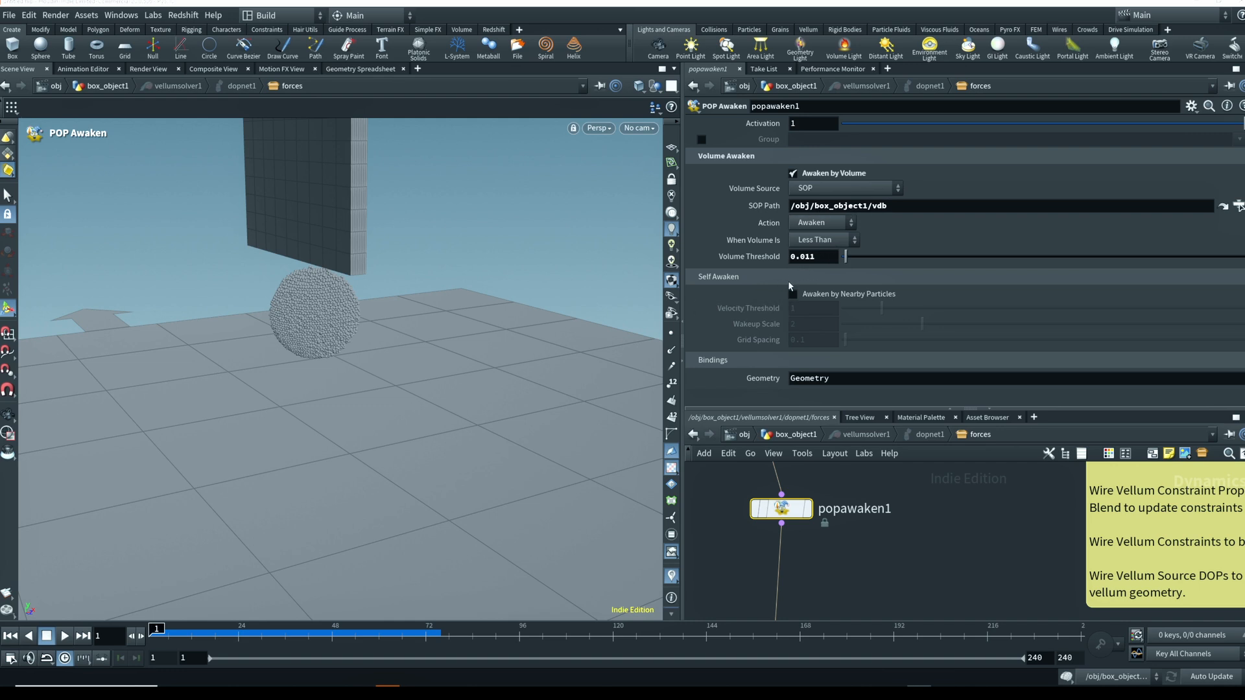
Enable Awaken by Nearby Particles on popawaken1 and play the simulation to frame 55
{"action": "mouse_move", "coordinate": [745, 262]}
{"action": "left_click", "coordinate": [793, 296]}
{"action": "left_click", "coordinate": [65, 636]}
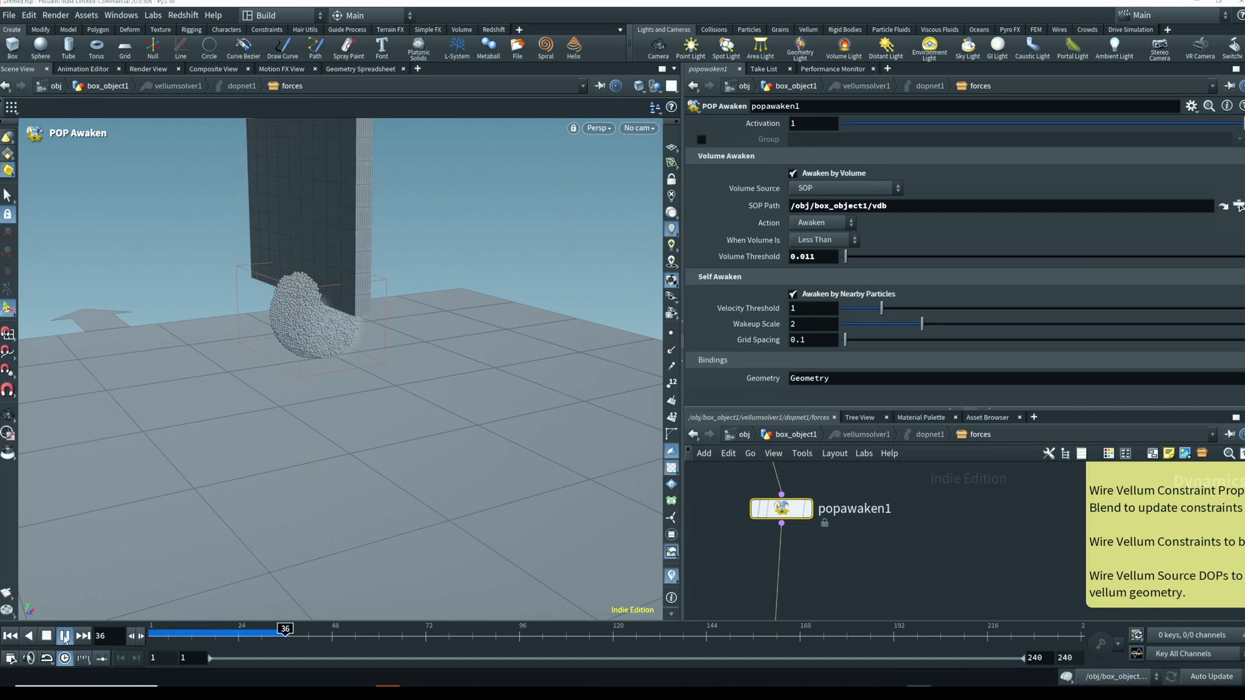
{"action": "left_click", "coordinate": [64, 636]}
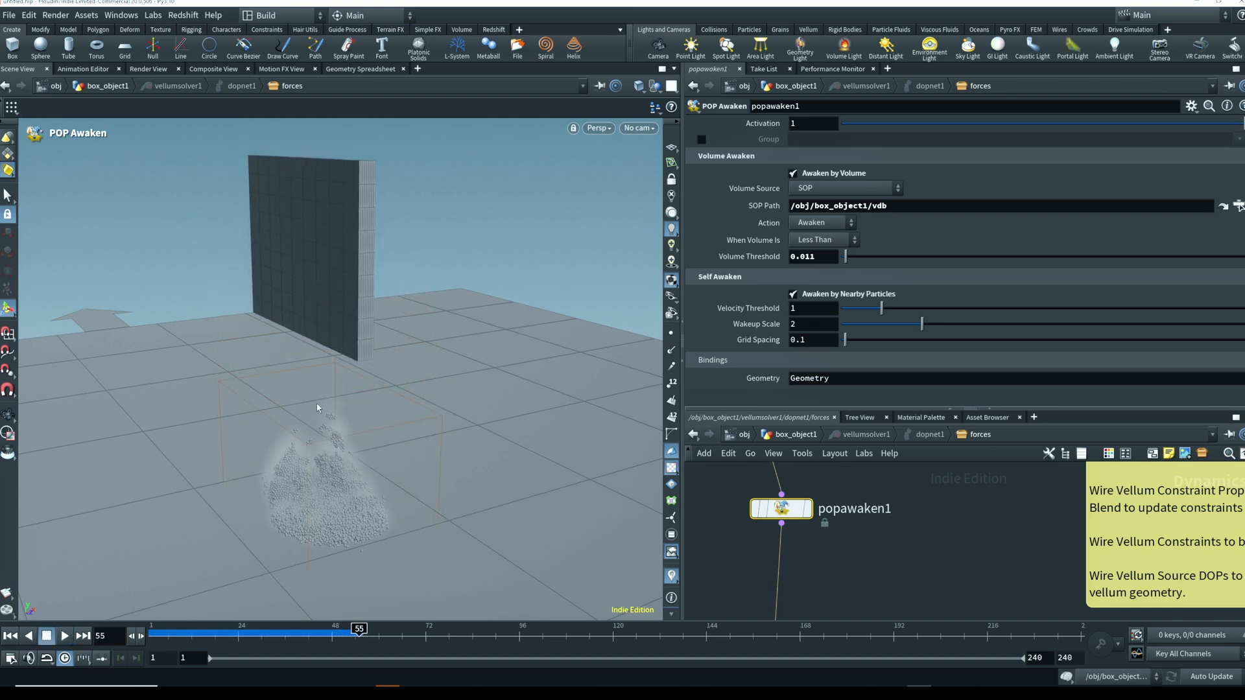
Set Velocity Threshold to 0.28 and Wakeup Scale to 0.32, then play briefly and return to the first frame
{"action": "left_click_drag", "start_coordinate": [880, 309], "coordinate": [856, 328]}
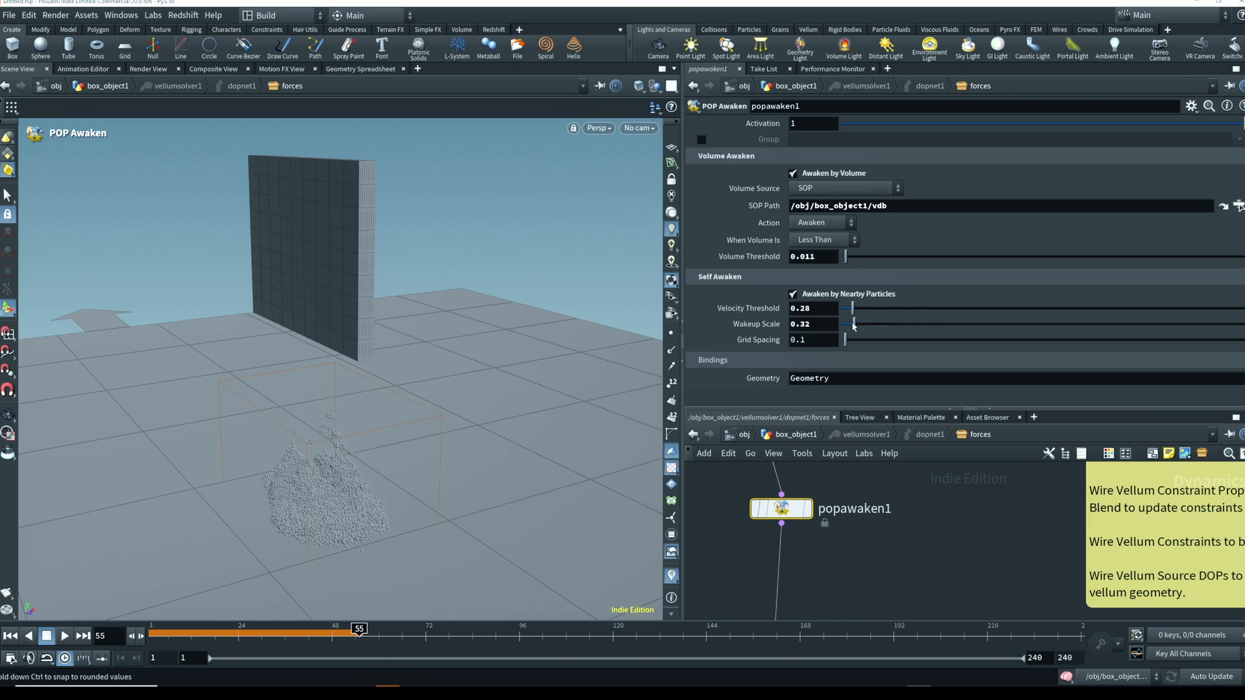
{"action": "left_click", "coordinate": [10, 636]}
{"action": "left_click", "coordinate": [65, 636]}
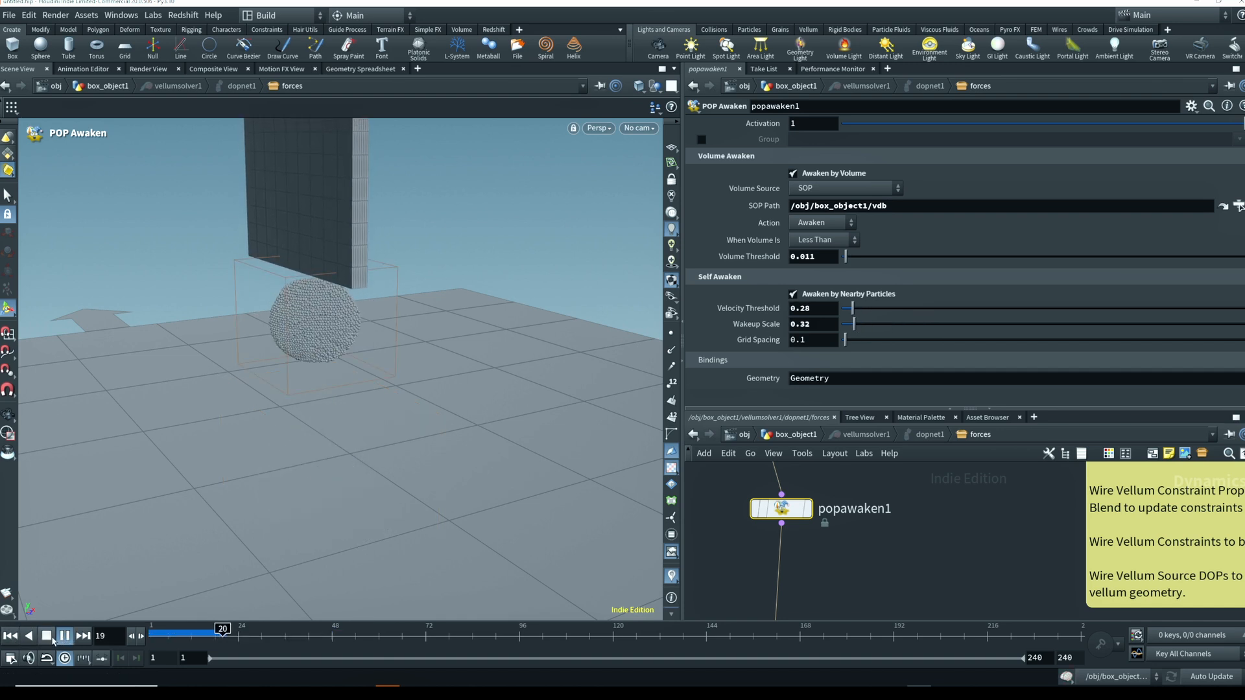
{"action": "left_click", "coordinate": [47, 636]}
{"action": "left_click", "coordinate": [15, 637]}
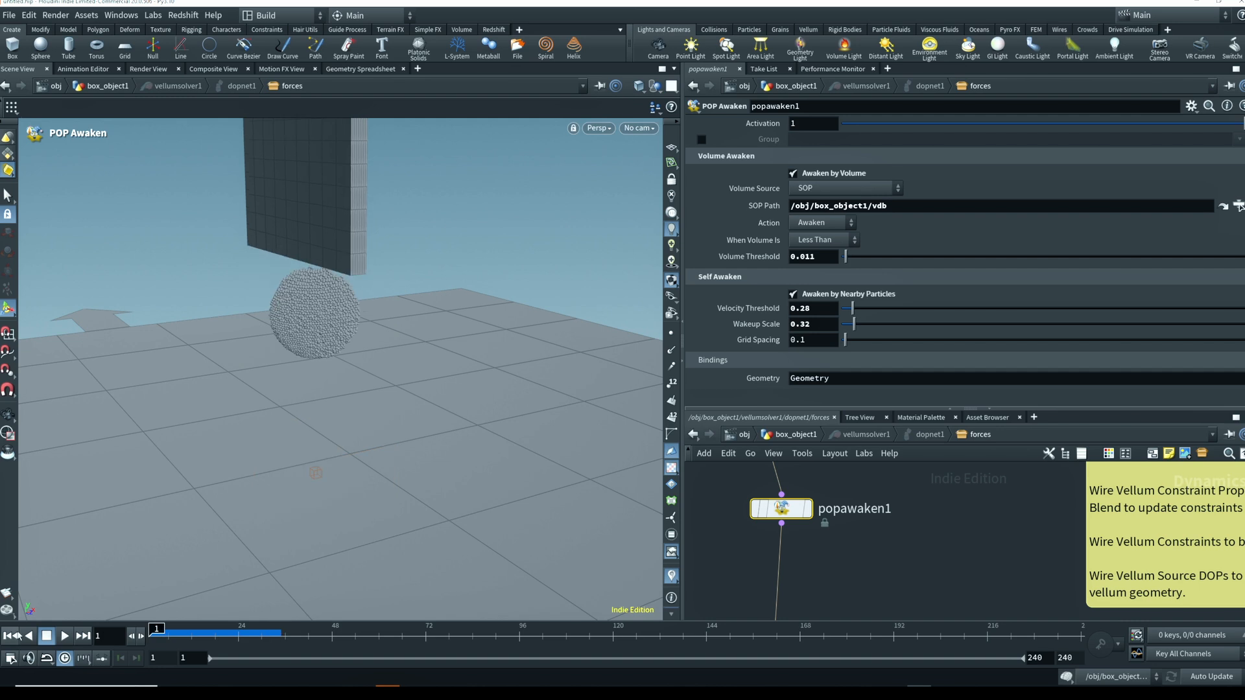
Set Velocity Threshold to 3.59 and play the simulation to frame 85 to check the grains left behind the box
{"action": "left_click_drag", "start_coordinate": [852, 308], "coordinate": [984, 306]}
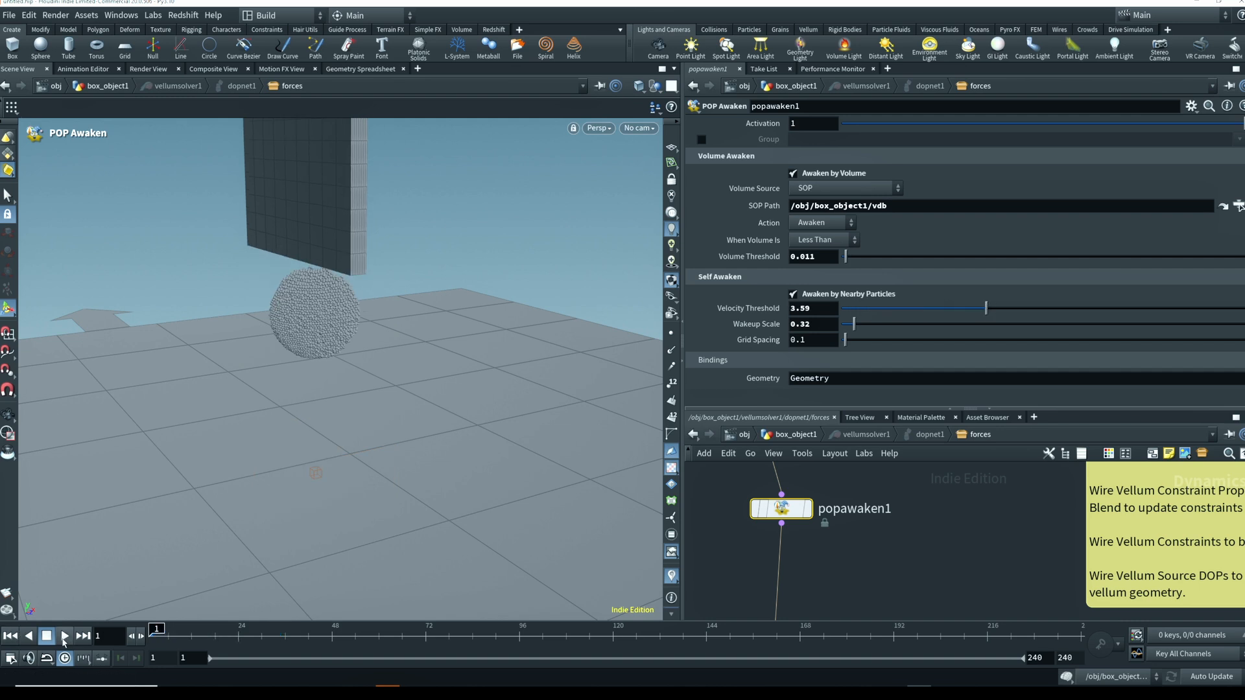
{"action": "left_click", "coordinate": [63, 639]}
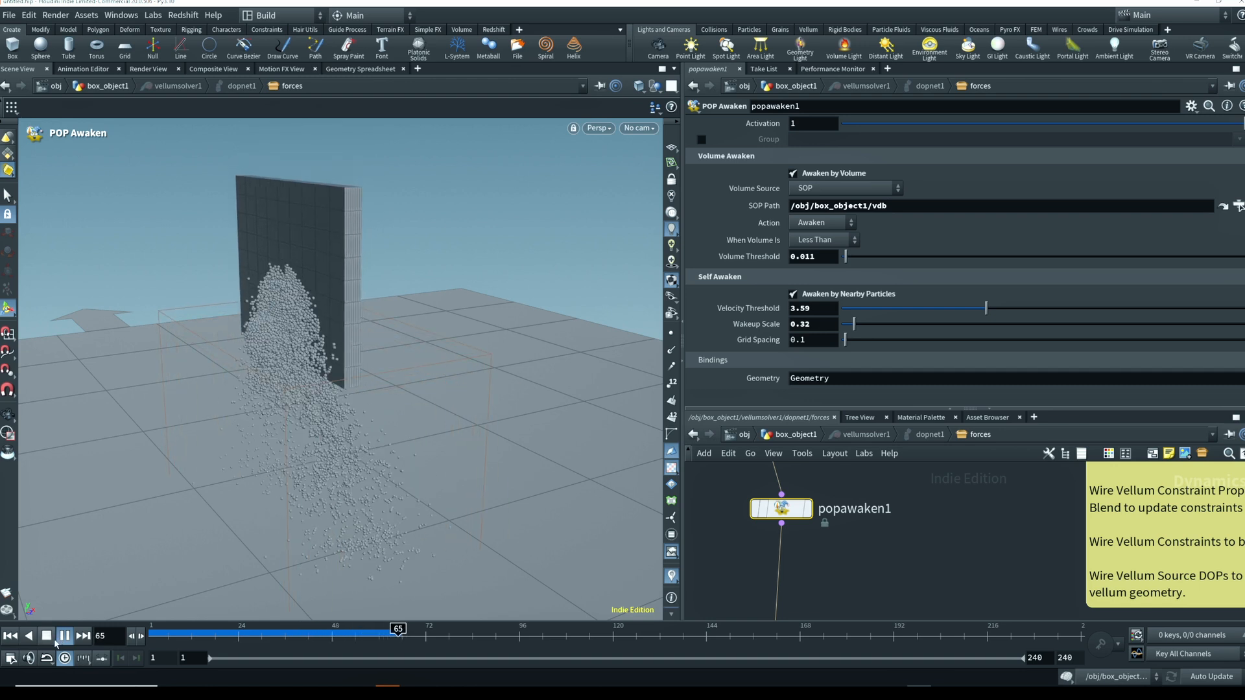
{"action": "left_click", "coordinate": [62, 636]}
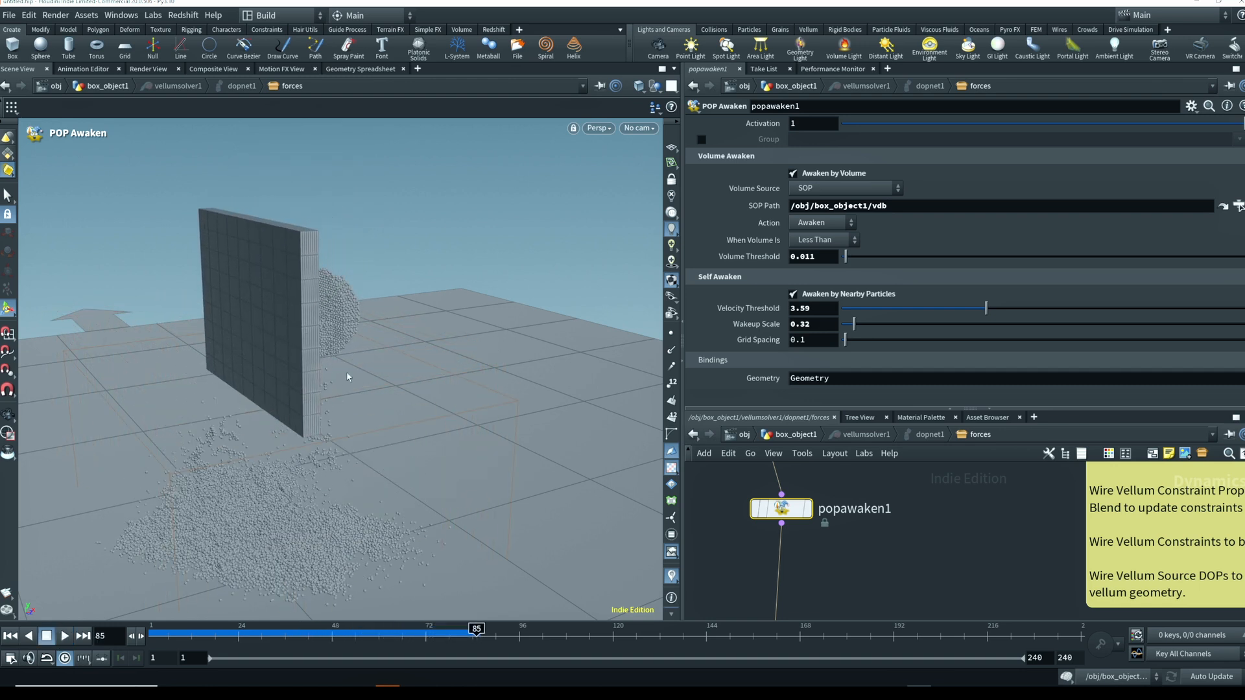
{"action": "mouse_move", "coordinate": [347, 376]}
{"action": "left_mouse_down"}
{"action": "mouse_move", "coordinate": [352, 361]}
{"action": "mouse_move", "coordinate": [339, 370]}
{"action": "left_mouse_up"}
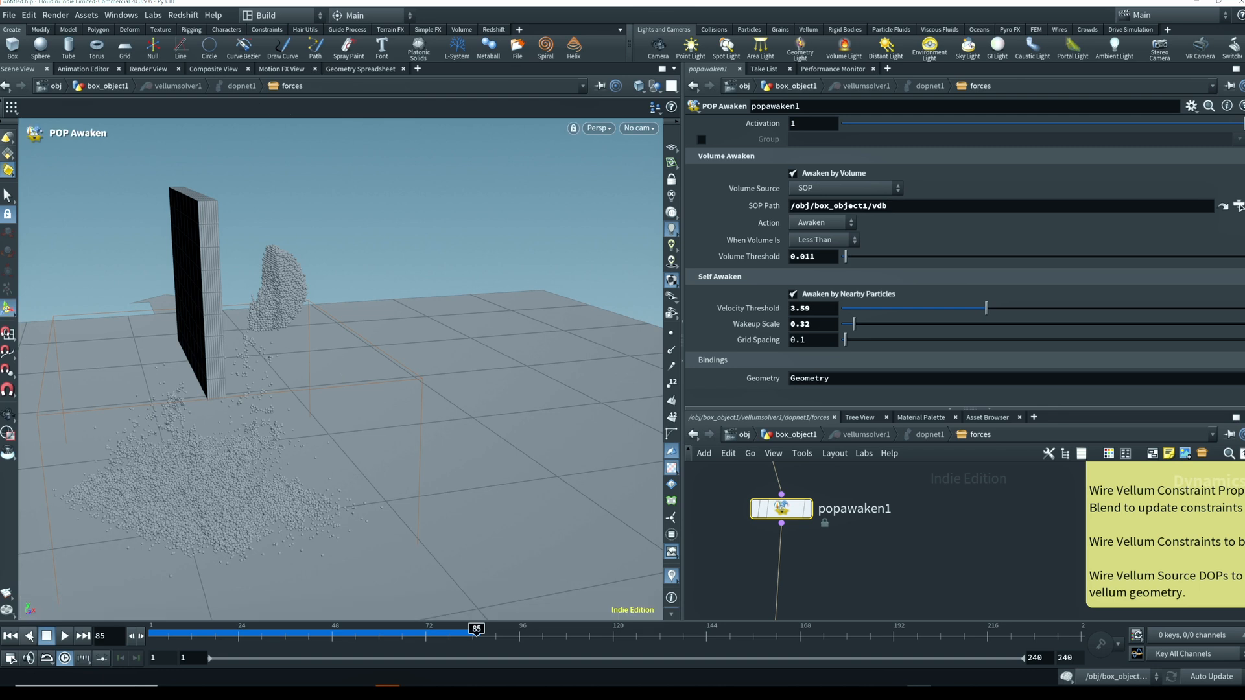
Replay the simulation from the first frame to frame 96 and inspect the grains still asleep in the air
{"action": "left_click", "coordinate": [10, 637]}
{"action": "left_click", "coordinate": [64, 637]}
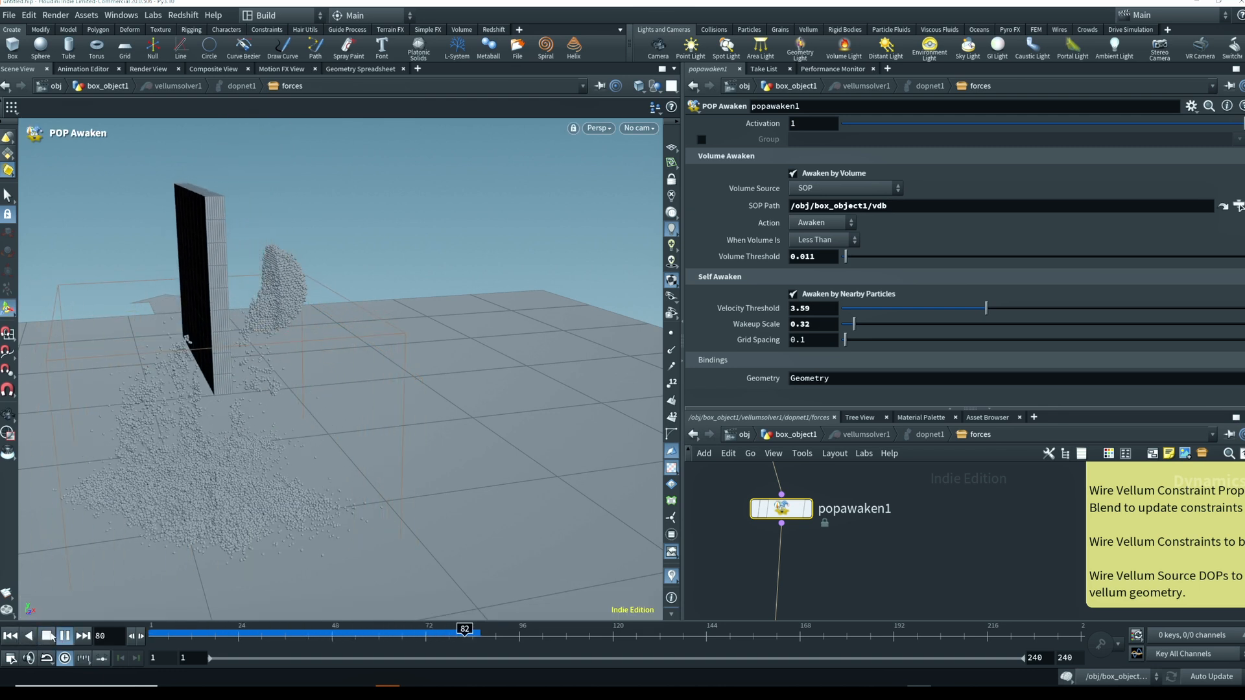
{"action": "left_click", "coordinate": [50, 636]}
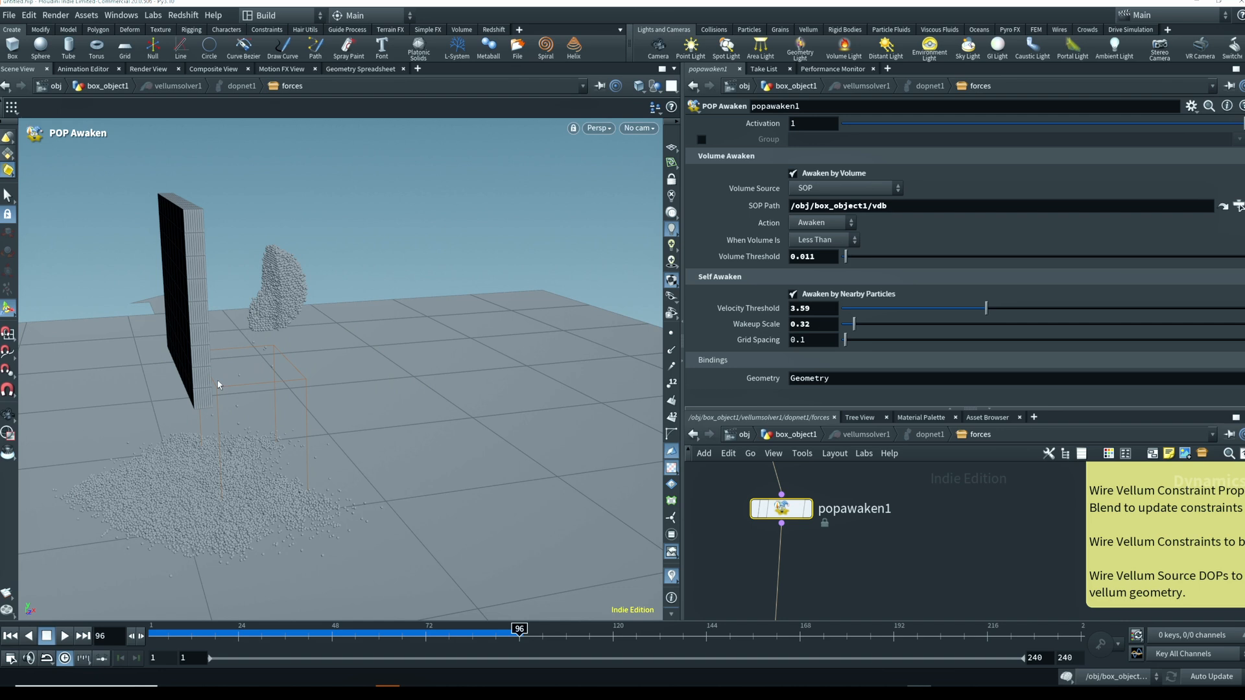
{"action": "key", "text": "Escape"}
{"action": "left_click_drag", "start_coordinate": [320, 374], "coordinate": [356, 350]}
{"action": "key", "text": "Return"}
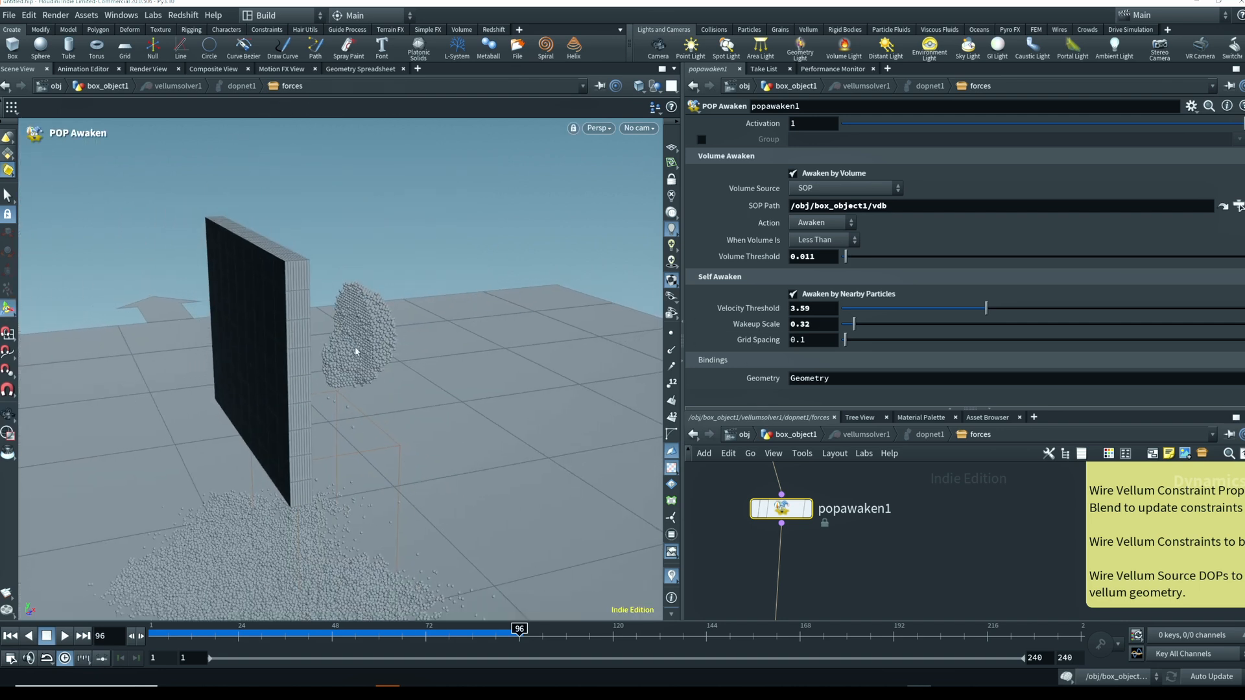
Return to the box_object1 network, replay vellumsolver1's simulation from the first frame and examine the cut grain sphere
{"action": "left_click", "coordinate": [803, 436]}
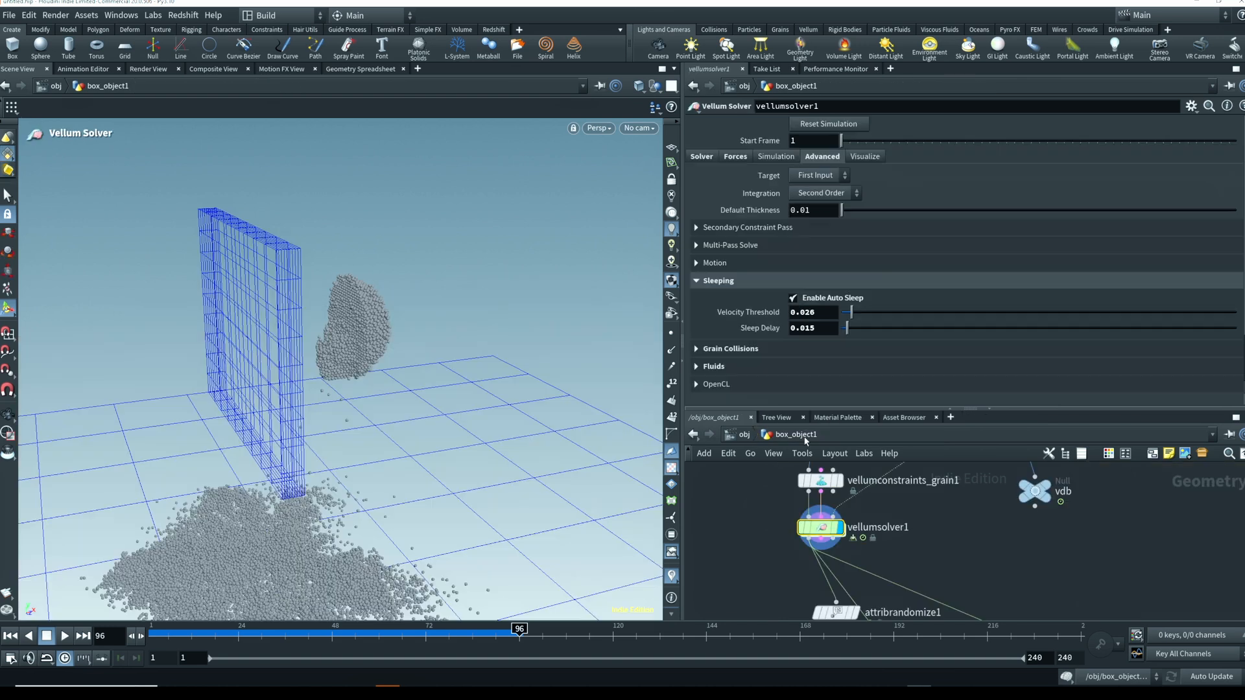
{"action": "middle_click_drag", "start_coordinate": [912, 532], "coordinate": [844, 467]}
{"action": "left_click", "coordinate": [10, 636]}
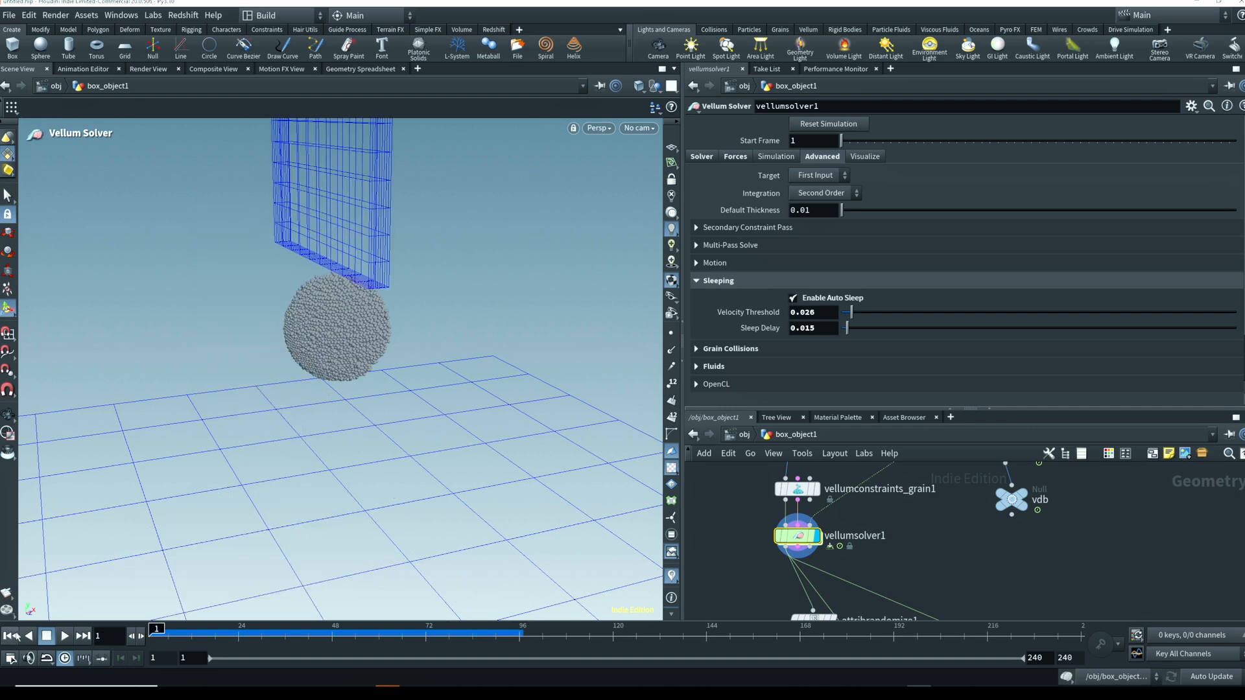
{"action": "left_click", "coordinate": [64, 636]}
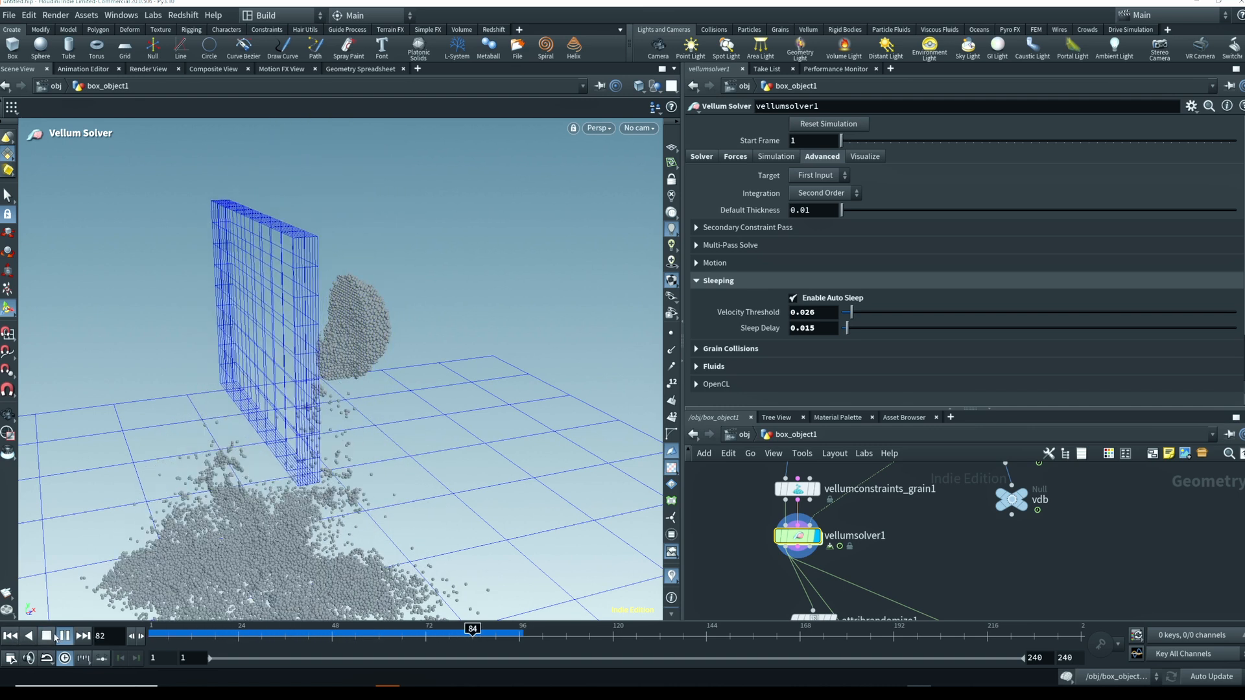
{"action": "left_click", "coordinate": [64, 636]}
{"action": "key", "text": "Escape"}
{"action": "left_click_drag", "start_coordinate": [305, 480], "coordinate": [350, 419]}
{"action": "key", "text": "Return"}
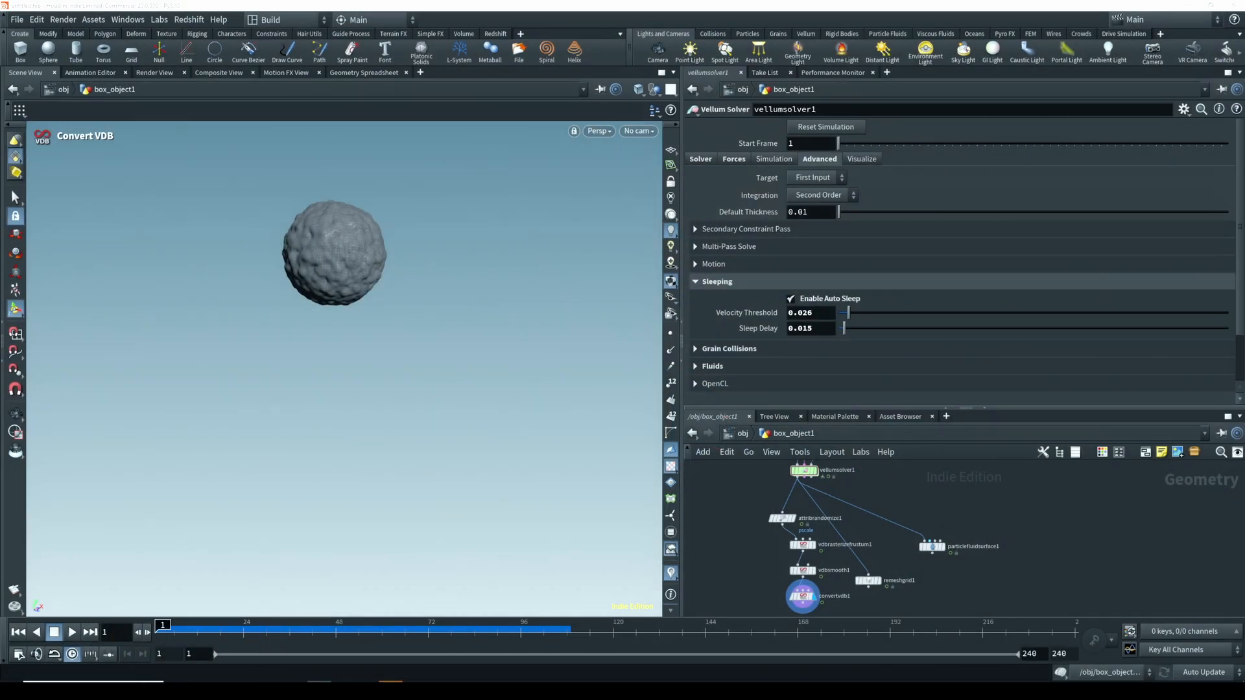
Display and select the attribrandomize1 node, and examine the random pscale on the grain sphere up close
{"action": "key", "text": "Tab"}
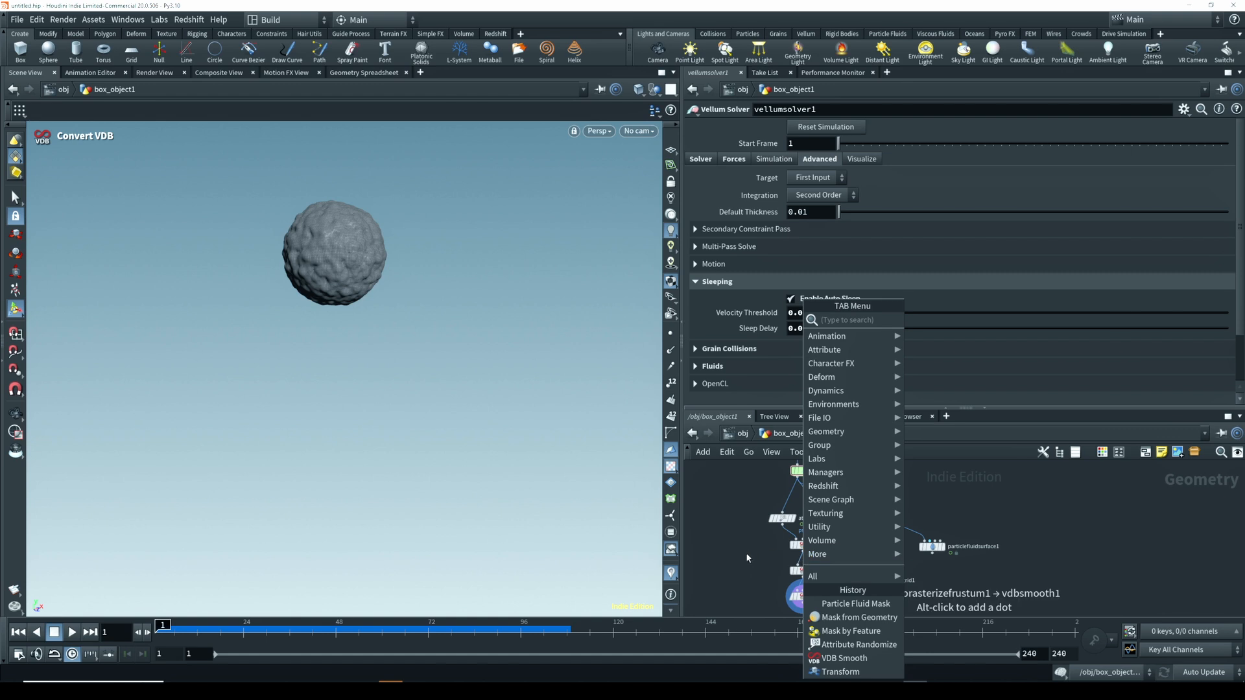
{"action": "key", "text": "Escape"}
{"action": "scroll", "coordinate": [741, 536], "scroll_direction": "up", "scroll_amount": 5}
{"action": "middle_click_drag", "start_coordinate": [795, 513], "coordinate": [757, 544]}
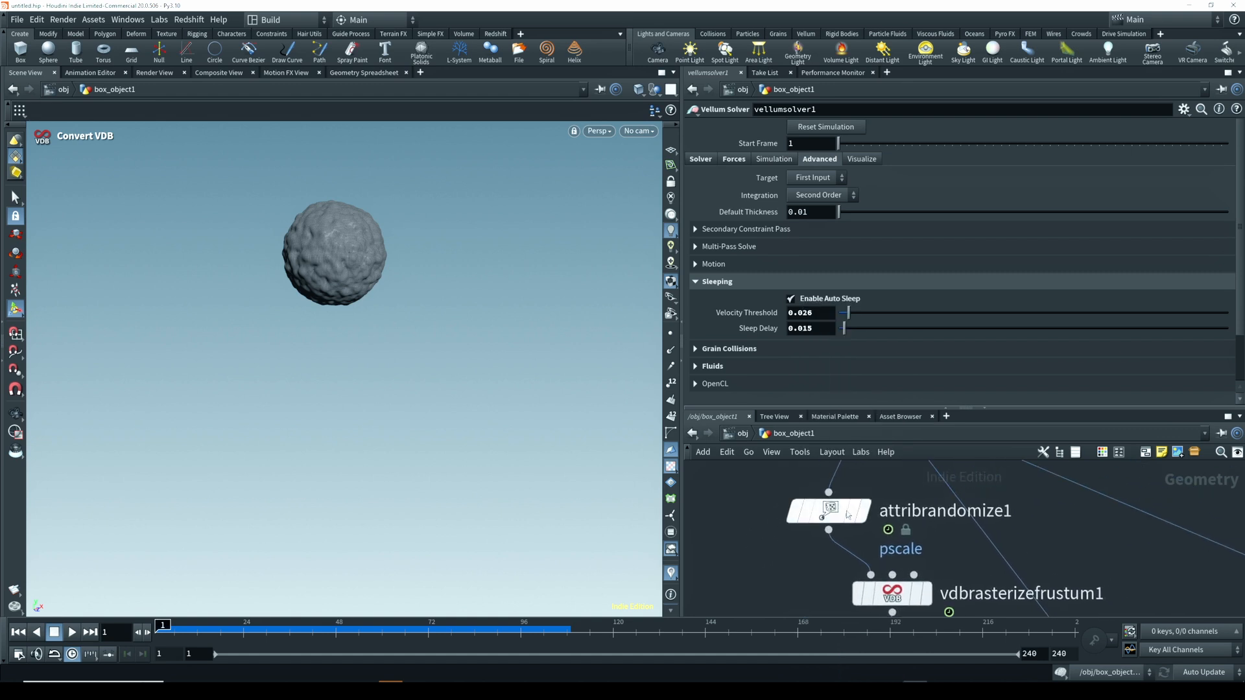
{"action": "left_click", "coordinate": [865, 511]}
{"action": "left_click", "coordinate": [825, 505]}
{"action": "scroll", "coordinate": [349, 264], "scroll_direction": "up", "scroll_amount": 8}
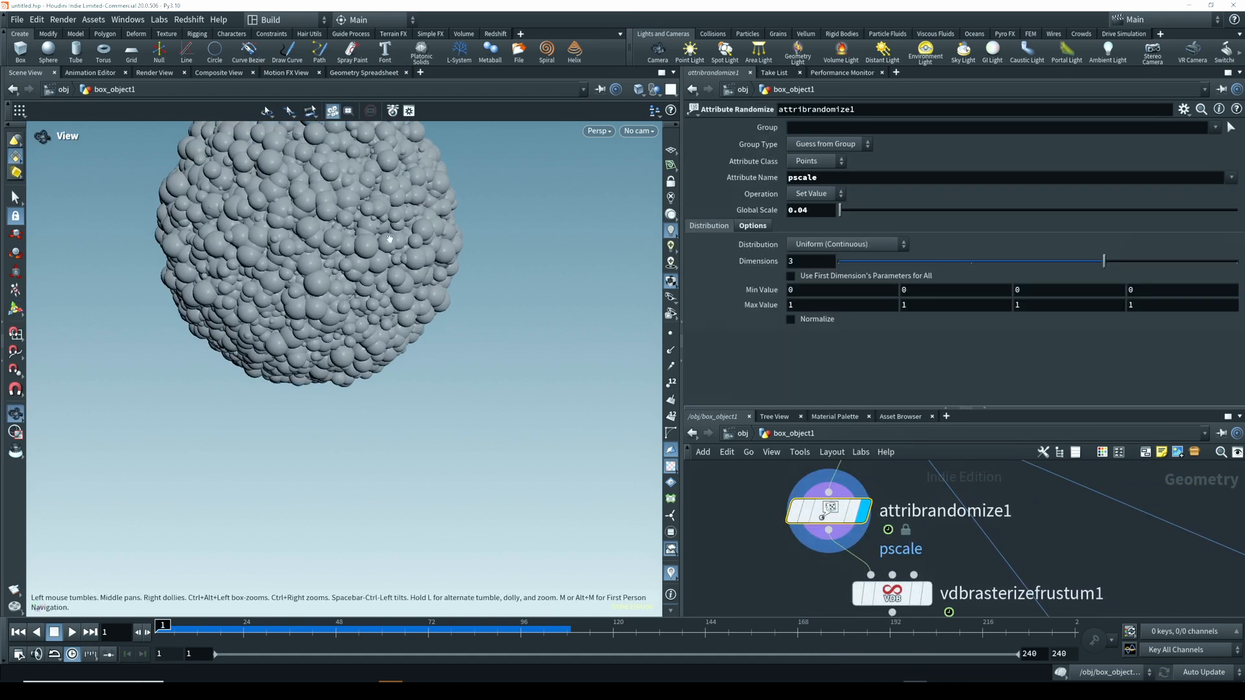
{"action": "middle_click_drag", "start_coordinate": [350, 264], "coordinate": [365, 344], "text": "alt"}
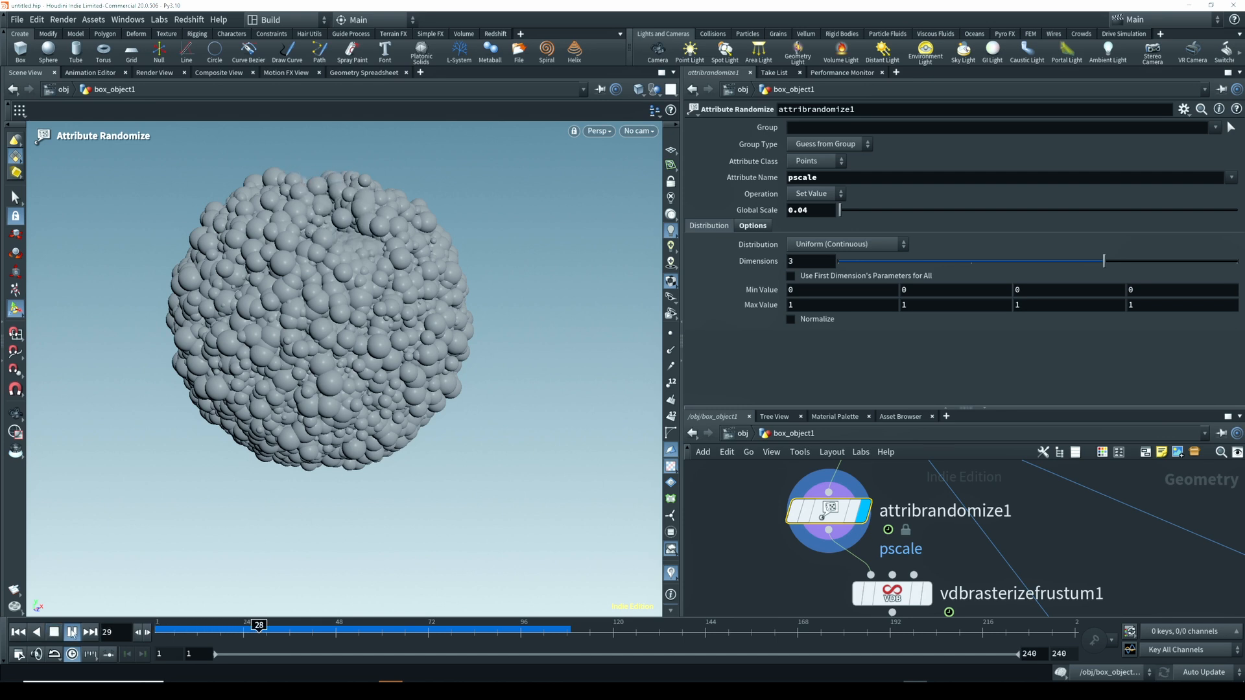
Play the grains with randomized pscale and stop at frame 51 with the falling particles in view
{"action": "key", "text": "Escape"}
{"action": "scroll", "coordinate": [348, 418], "scroll_direction": "down", "scroll_amount": 5}
{"action": "key", "text": "Return"}
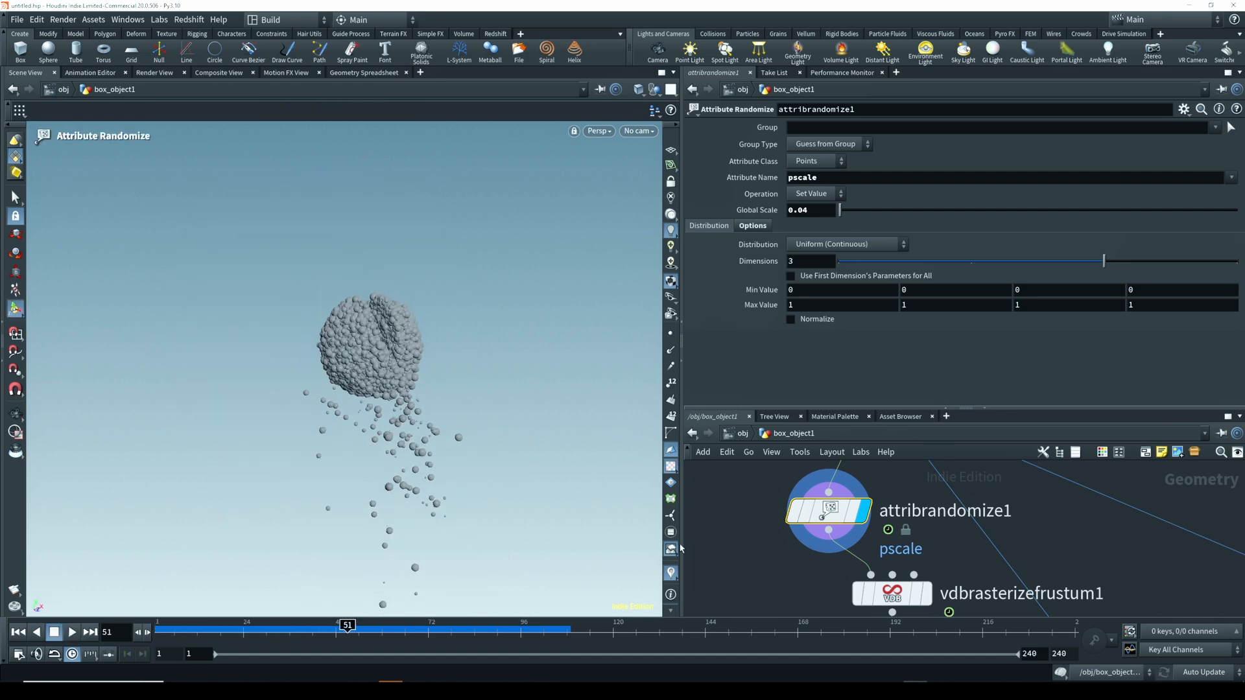
Display the vdbrasterizefrustum1 node and examine the volume it creates from the grains
{"action": "middle_click_drag", "start_coordinate": [916, 593], "coordinate": [858, 509]}
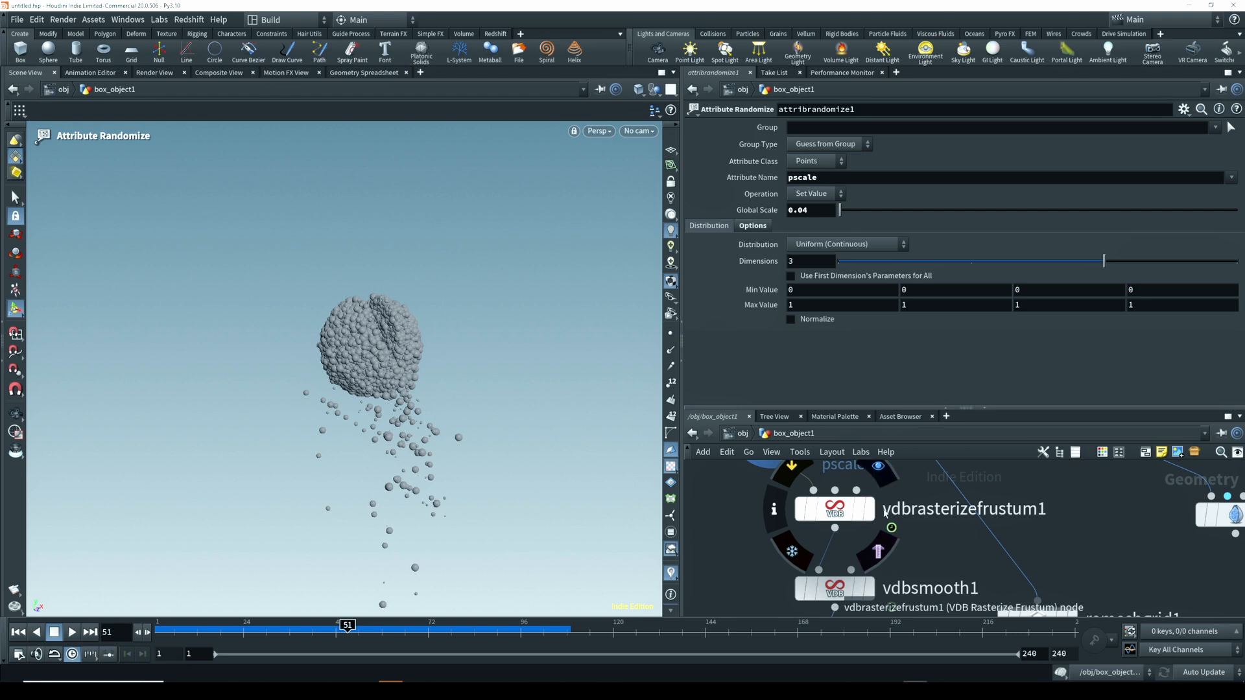
{"action": "left_click", "coordinate": [869, 510]}
{"action": "key", "text": "Escape"}
{"action": "scroll", "coordinate": [439, 339], "scroll_direction": "up", "scroll_amount": 5}
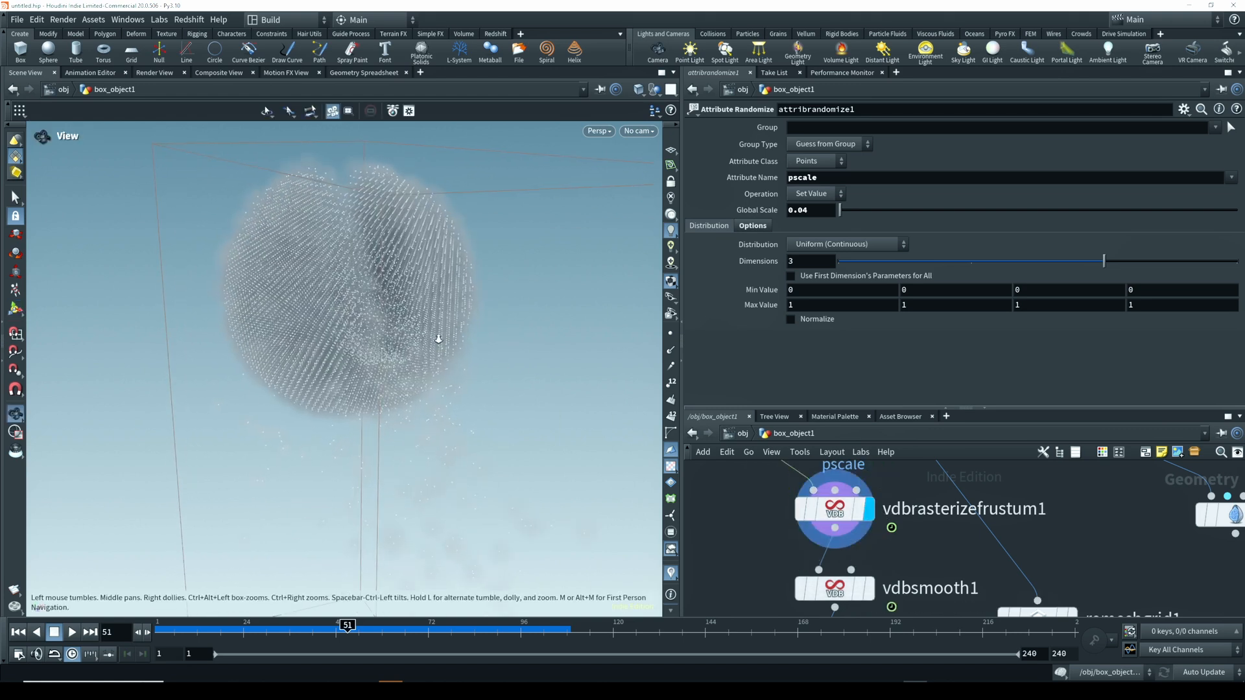
{"action": "scroll", "coordinate": [439, 338], "scroll_direction": "up", "scroll_amount": 3}
{"action": "scroll", "coordinate": [760, 557], "scroll_direction": "down", "scroll_amount": 2}
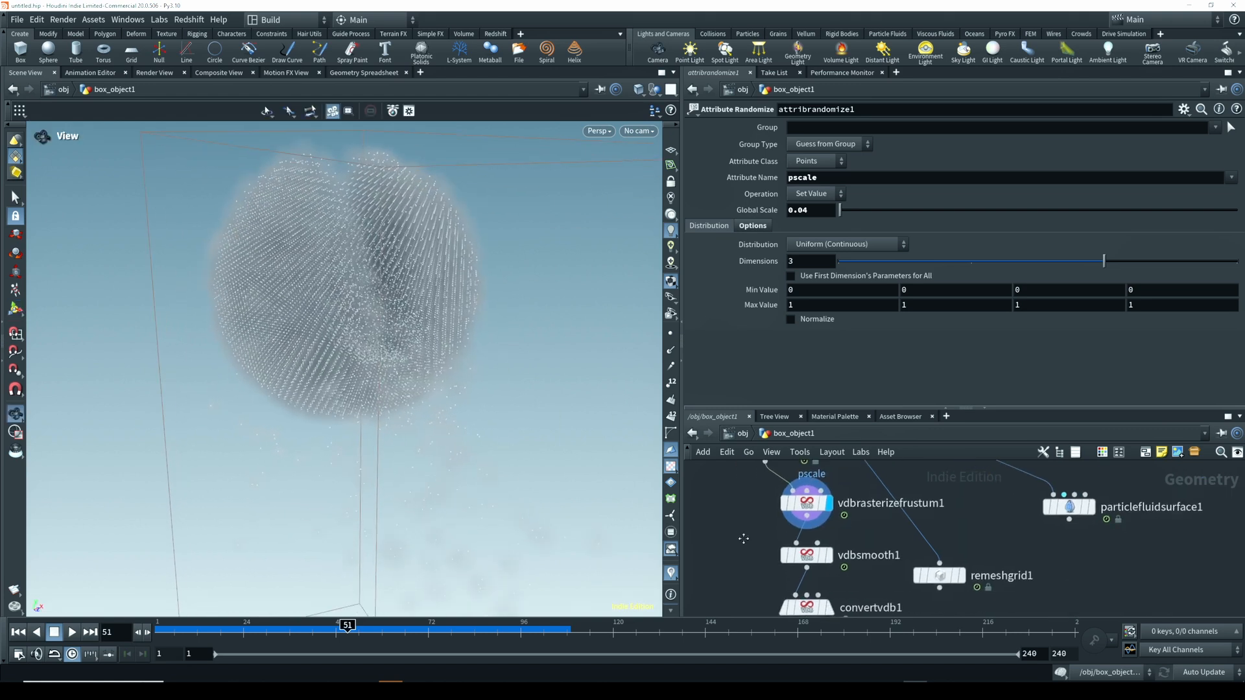
Display the vdbsmooth1 and convertvdb1 results in turn and play the meshed simulation from the start to frame 71
{"action": "middle_click_drag", "start_coordinate": [760, 557], "coordinate": [778, 513]}
{"action": "left_click", "coordinate": [829, 522]}
{"action": "left_click", "coordinate": [825, 575]}
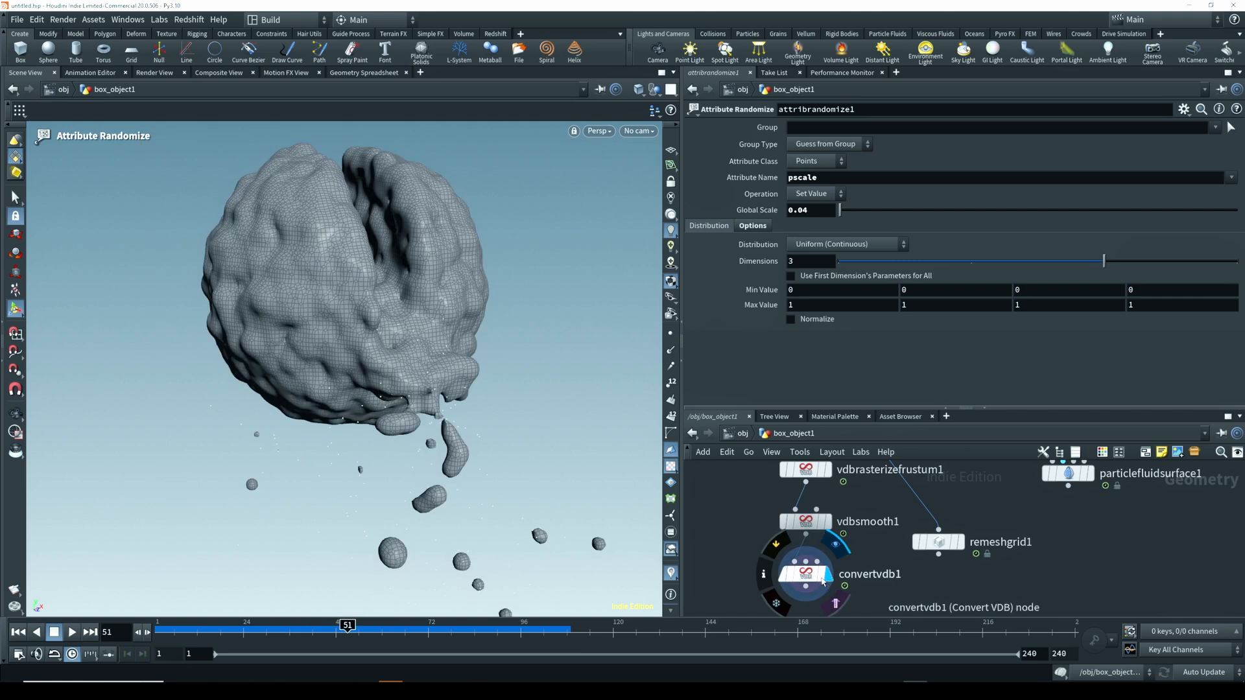
{"action": "scroll", "coordinate": [395, 477], "scroll_direction": "down", "scroll_amount": 3}
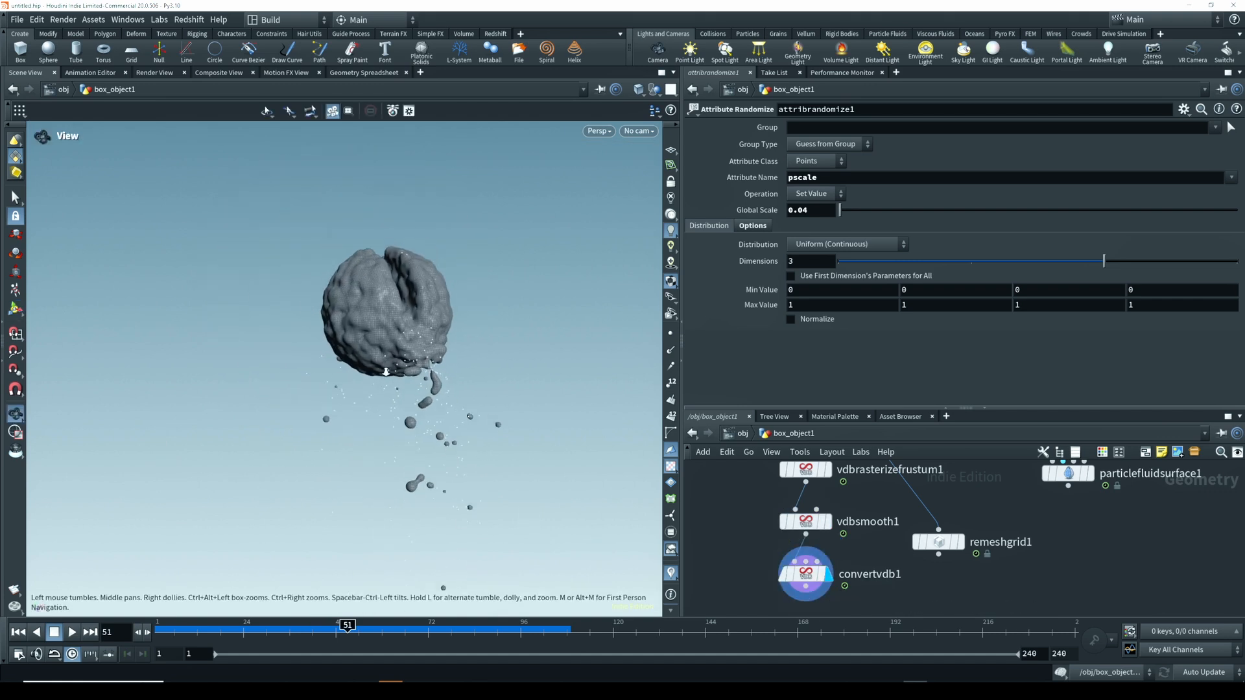
{"action": "left_click", "coordinate": [17, 634]}
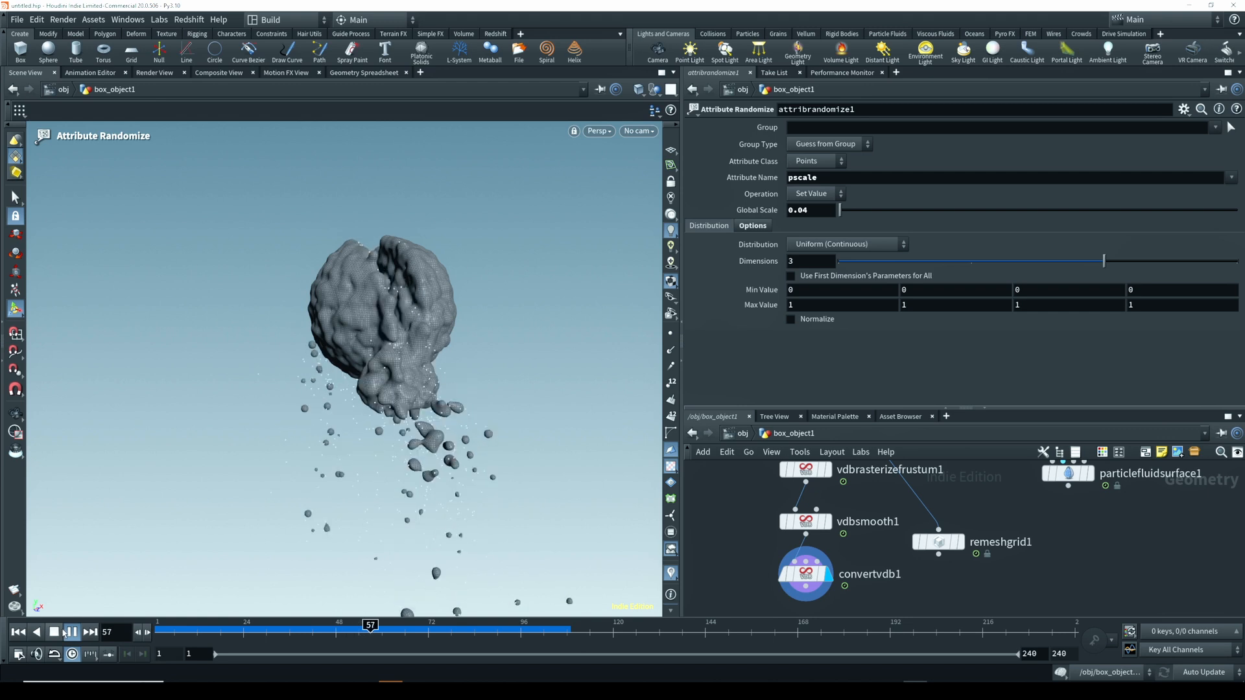
{"action": "left_click", "coordinate": [62, 633]}
{"action": "left_click_drag", "start_coordinate": [364, 415], "coordinate": [405, 428]}
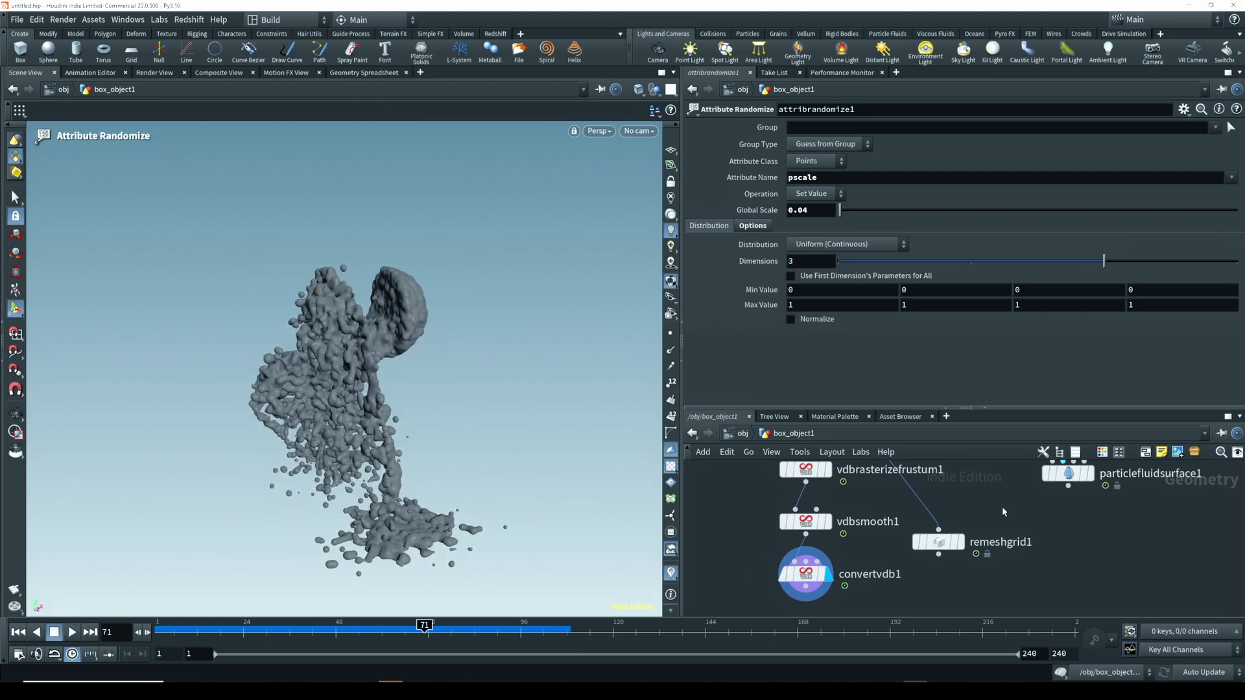
Delete the remeshgrid1 node and display particlefluidsurface1 with its surfacing settings
{"action": "middle_click_drag", "start_coordinate": [1003, 511], "coordinate": [910, 559]}
{"action": "left_click", "coordinate": [895, 565]}
{"action": "key", "text": "Delete"}
{"action": "left_click_drag", "start_coordinate": [990, 530], "coordinate": [971, 533]}
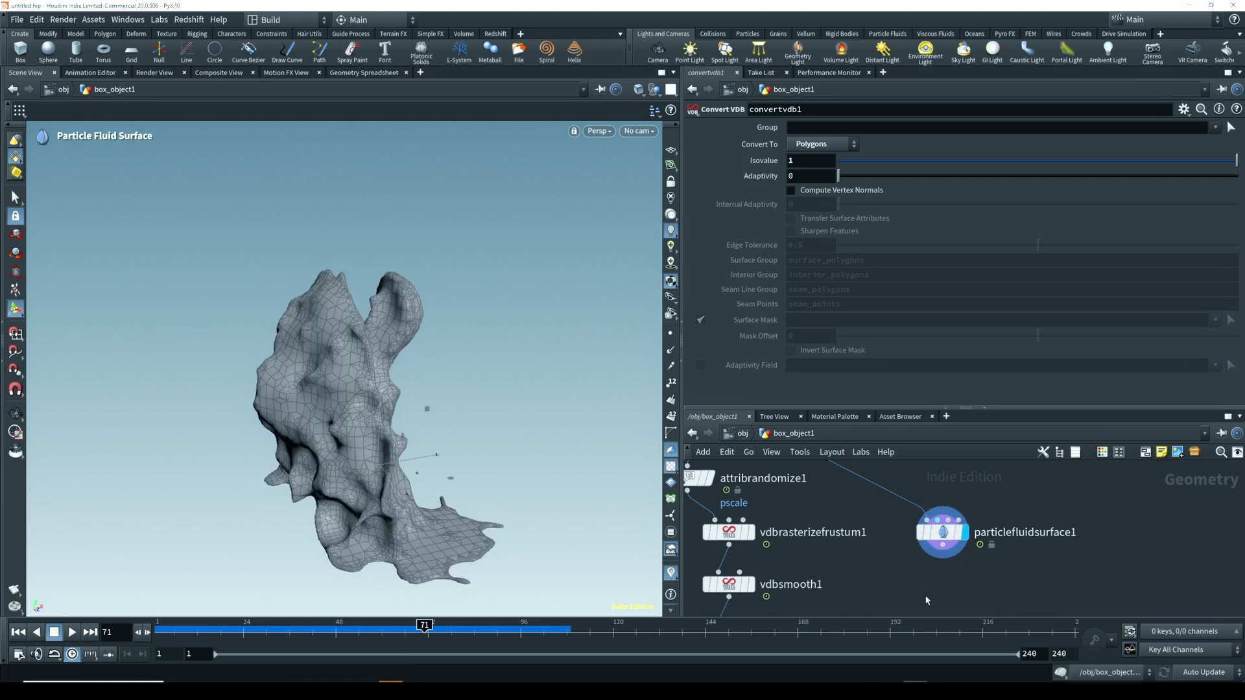
{"action": "left_click", "coordinate": [942, 529]}
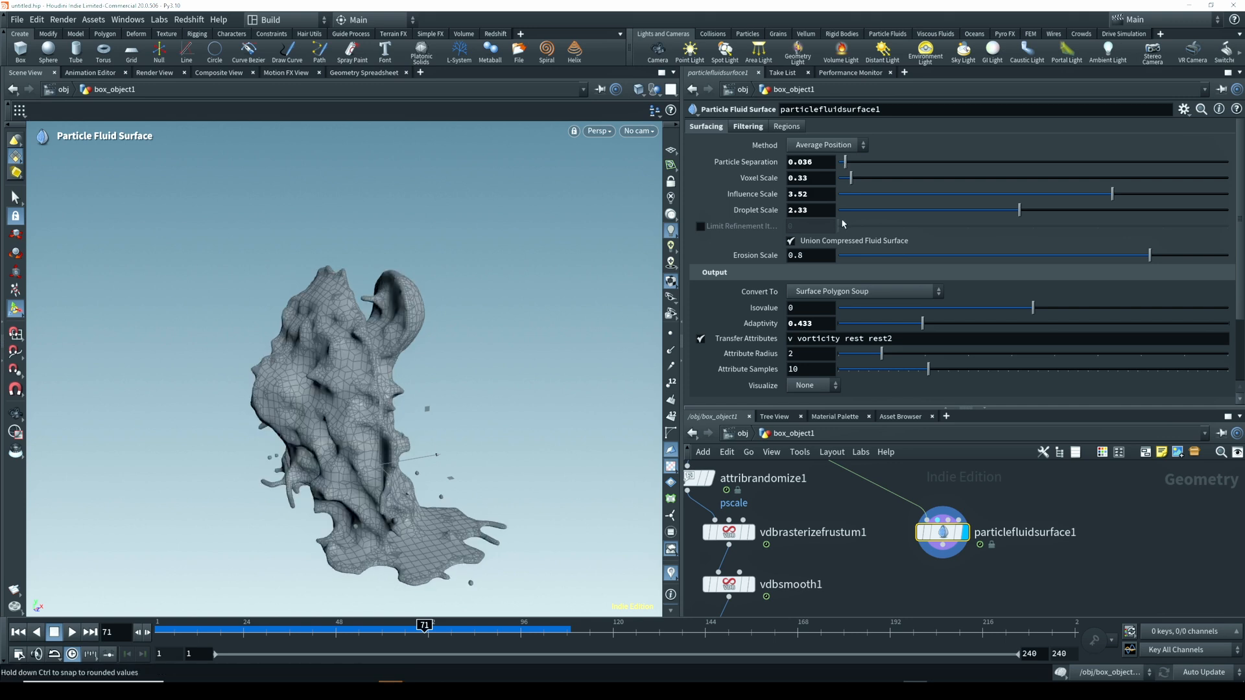
Display and select convertvdb1 again, and frame its polygon mesh in the viewport
{"action": "scroll", "coordinate": [877, 548], "scroll_direction": "down", "scroll_amount": 3}
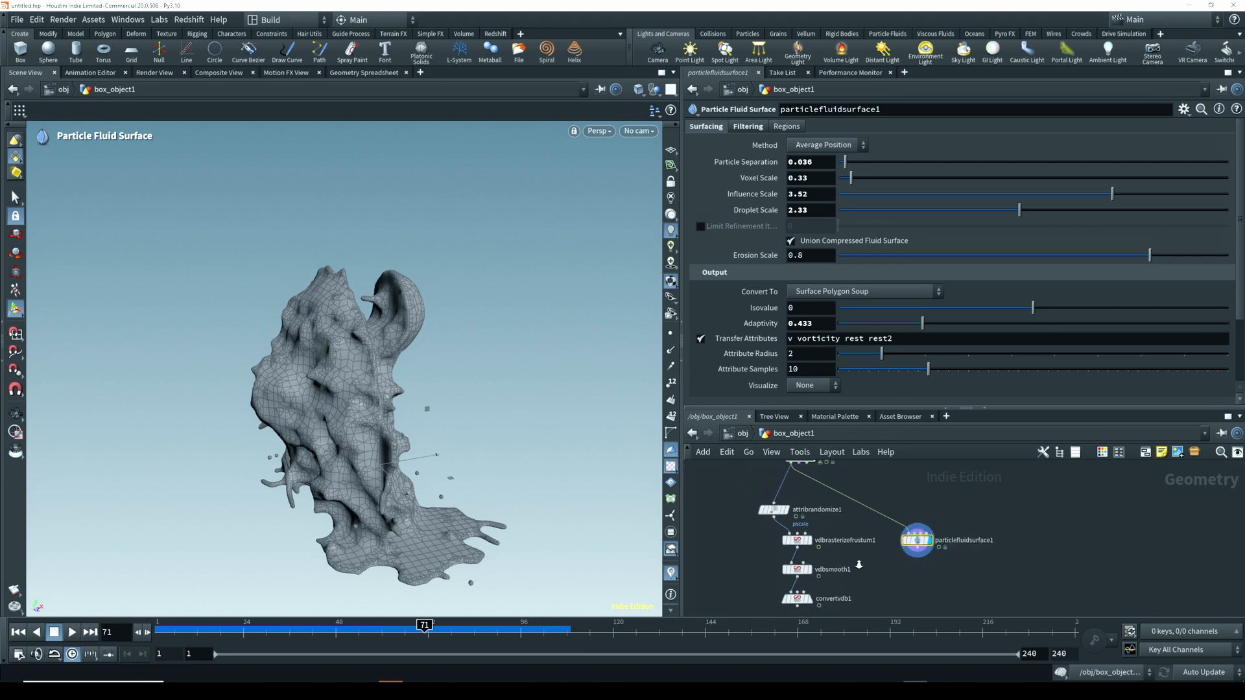
{"action": "left_click", "coordinate": [817, 573]}
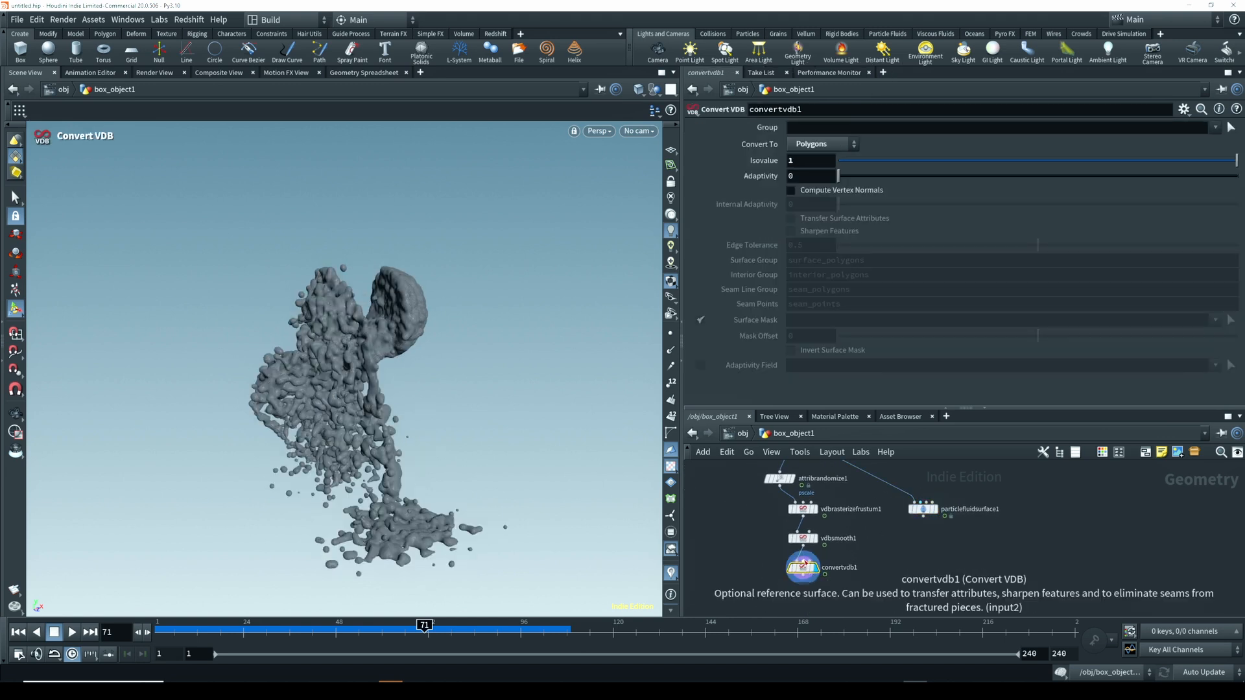
{"action": "right_click", "coordinate": [370, 397]}
{"action": "left_click", "coordinate": [376, 388]}
{"action": "right_click_drag", "start_coordinate": [389, 397], "coordinate": [436, 477], "text": "alt"}
{"action": "middle_click_drag", "start_coordinate": [435, 477], "coordinate": [428, 407], "text": "alt"}
{"action": "key", "text": "Return"}
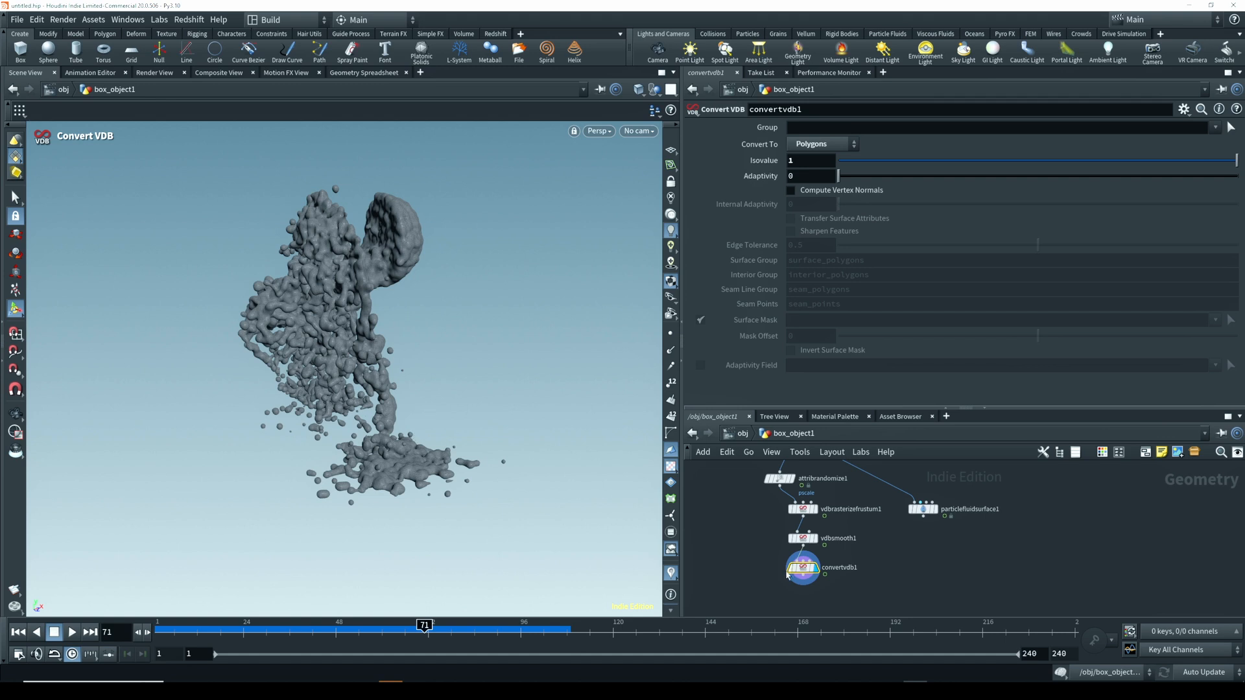
Add a ROP Alembic Output node below convertvdb1 and set its Valid Frame Range to Render Frame Range
{"action": "middle_click_drag", "start_coordinate": [759, 579], "coordinate": [746, 539]}
{"action": "key", "text": "Tab"}
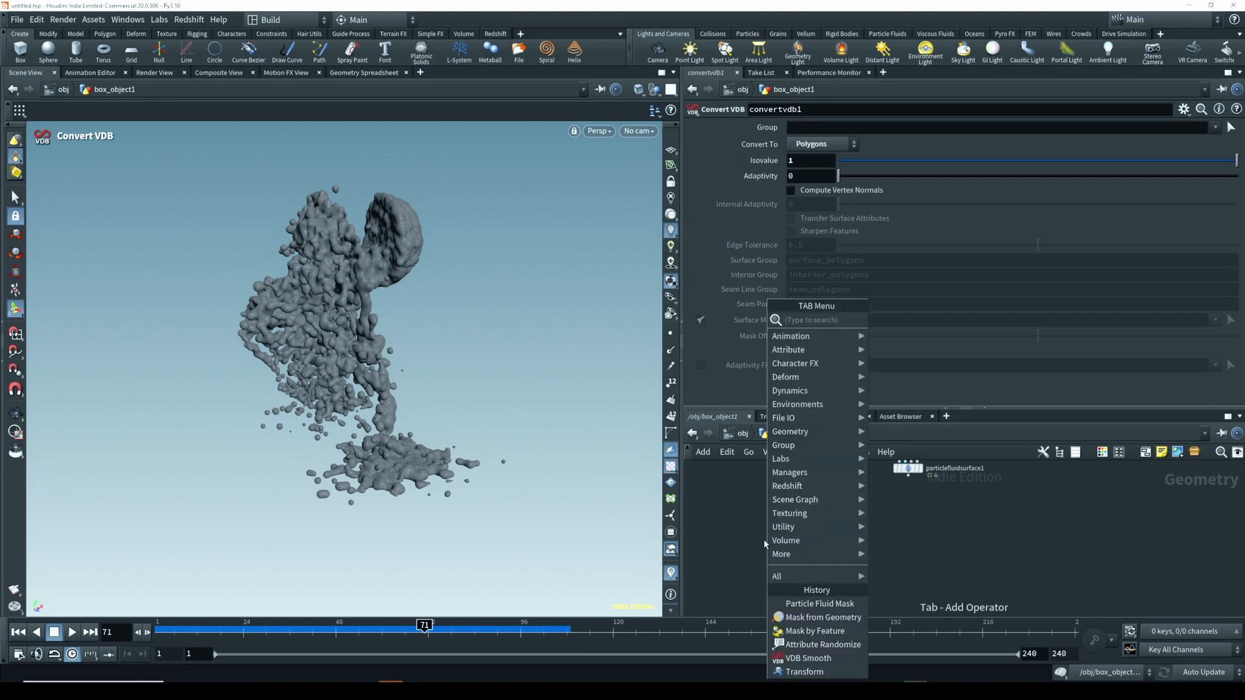
{"action": "type", "text": "out"}
{"action": "key", "text": "Return"}
{"action": "left_click", "coordinate": [782, 568]}
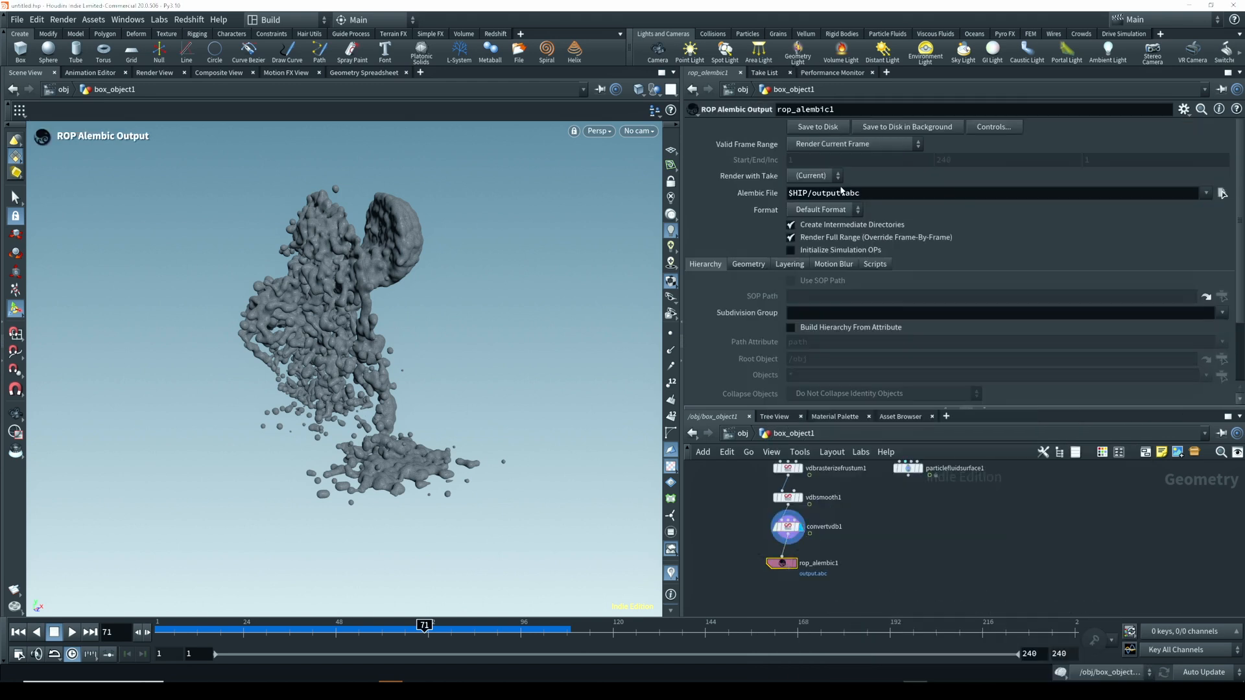
{"action": "left_click", "coordinate": [827, 144]}
{"action": "left_click", "coordinate": [836, 160]}
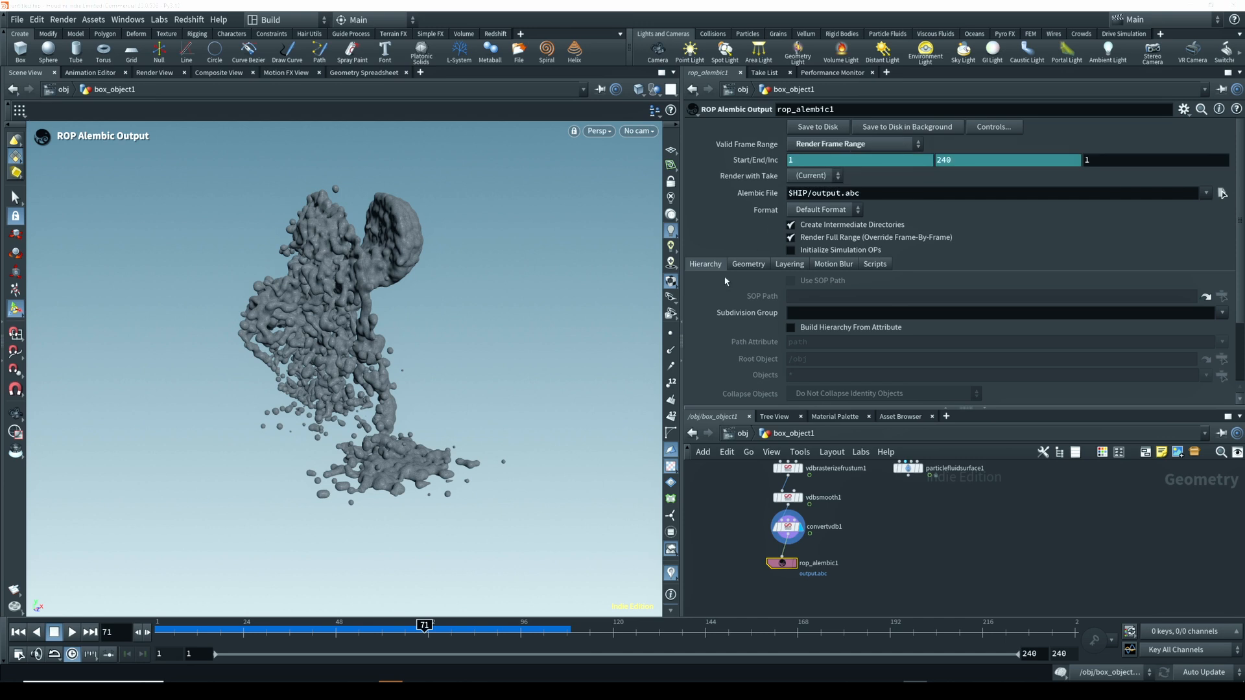